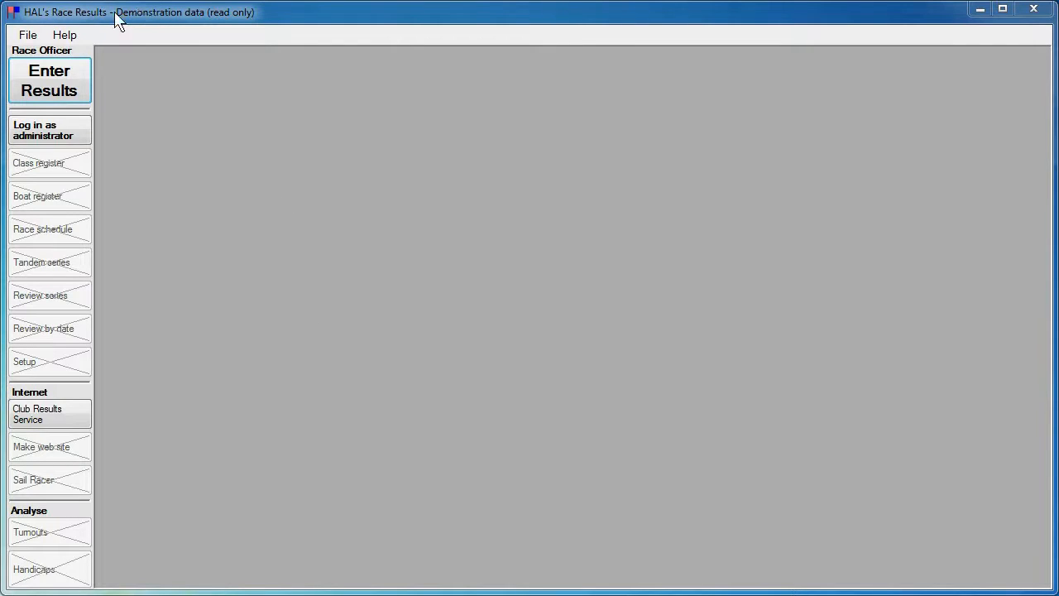
# Step: Check the program's version and registration details from the Help menu
pyautogui.click(28, 36)
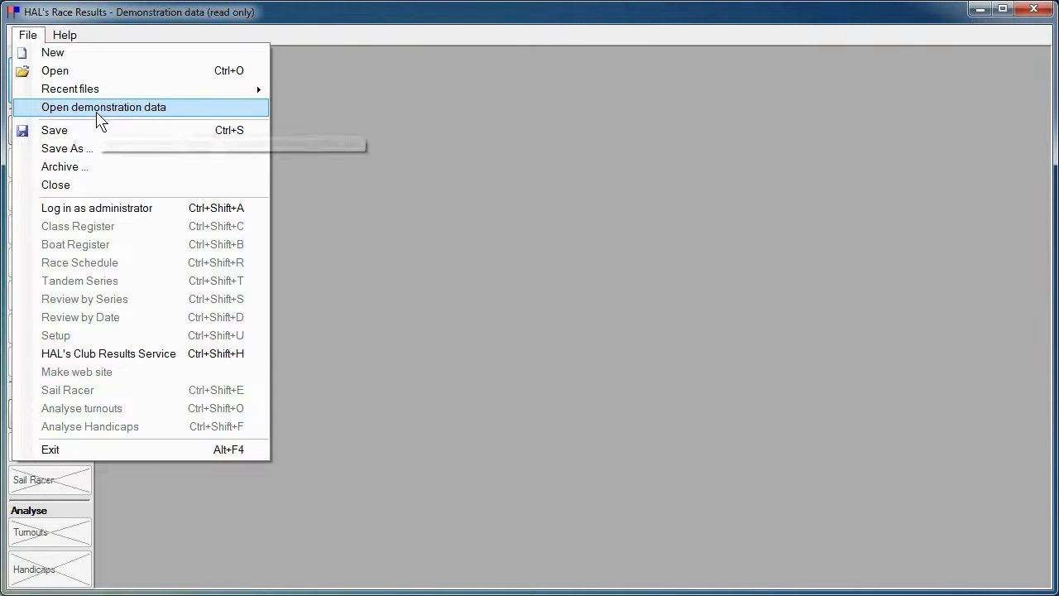
pyautogui.click(417, 176)
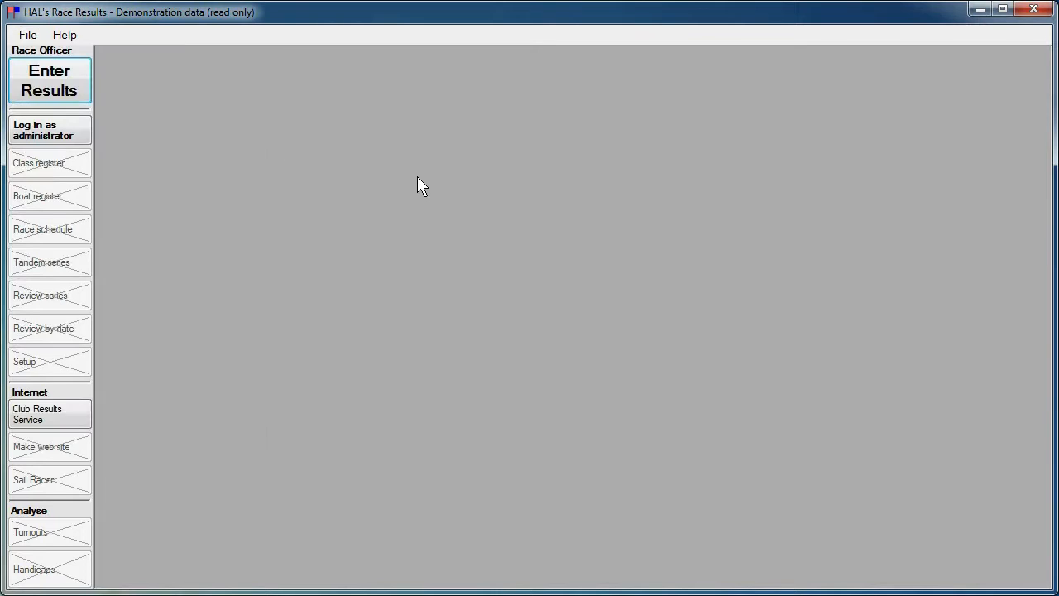
pyautogui.click(59, 40)
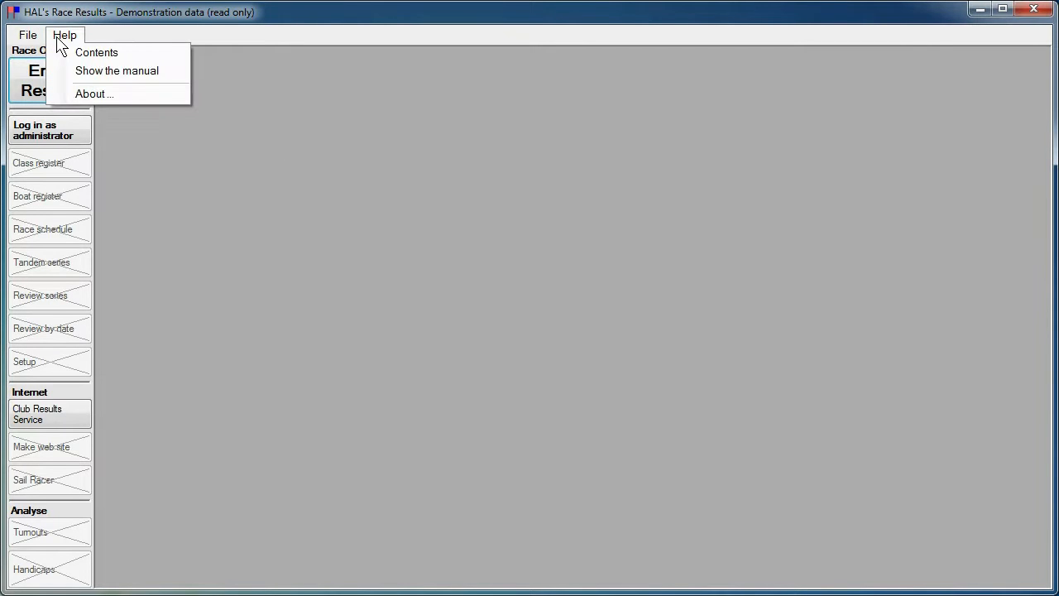
pyautogui.click(91, 93)
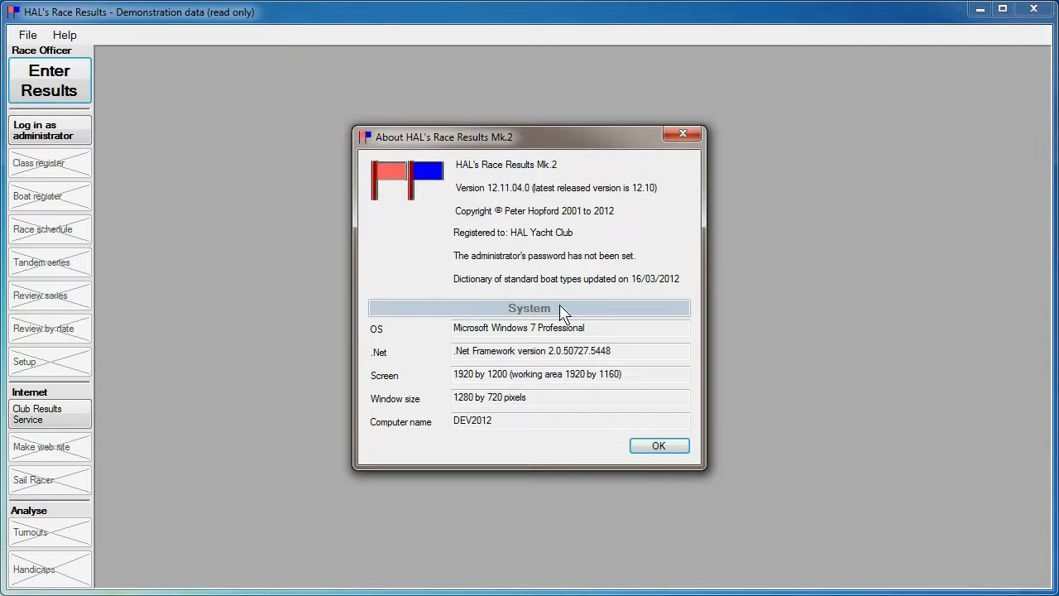
pyautogui.click(658, 446)
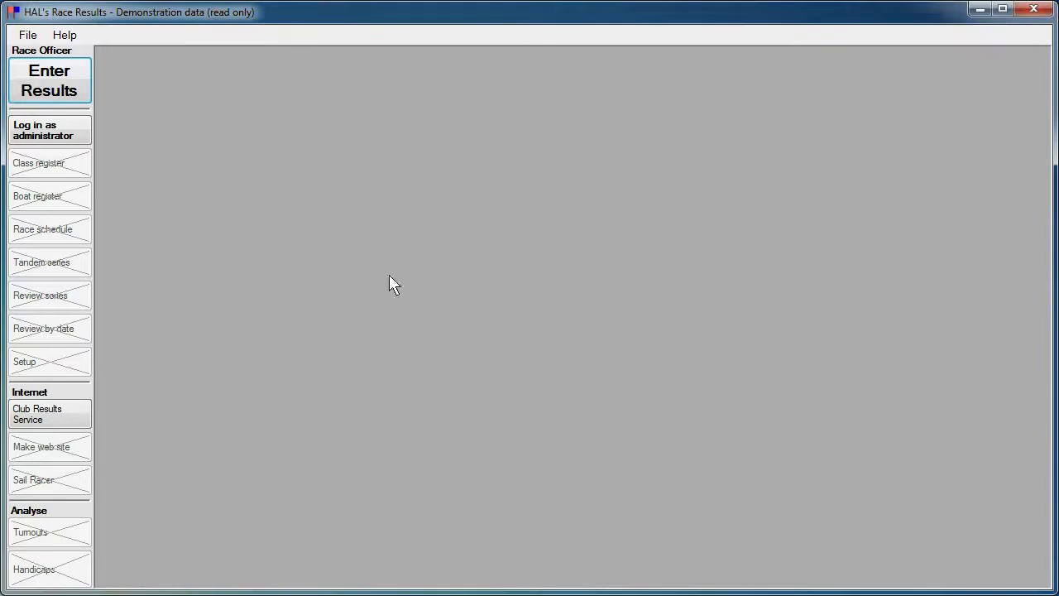
pyautogui.click(66, 35)
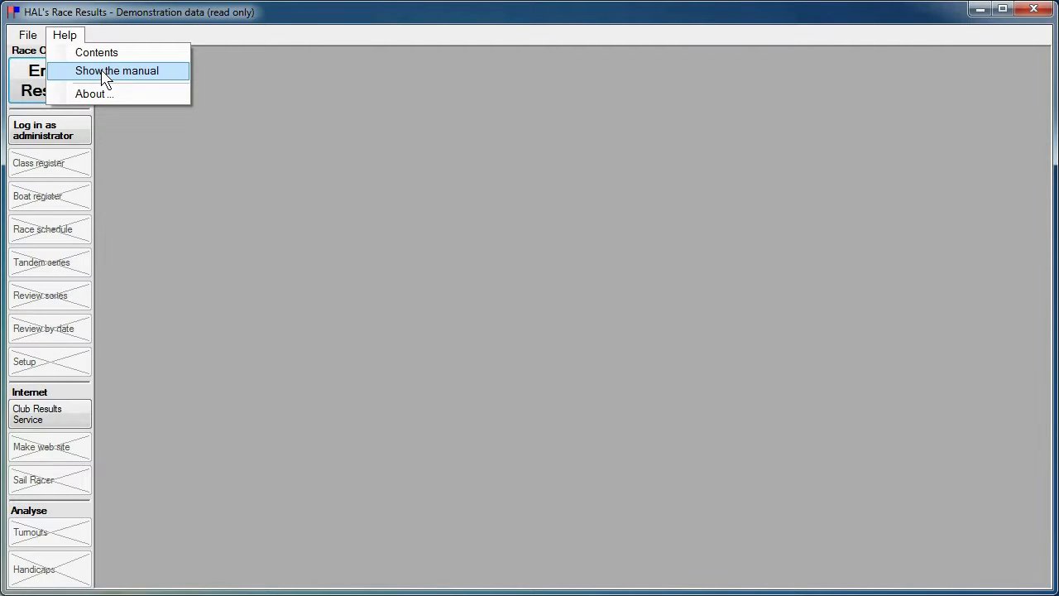
pyautogui.click(200, 168)
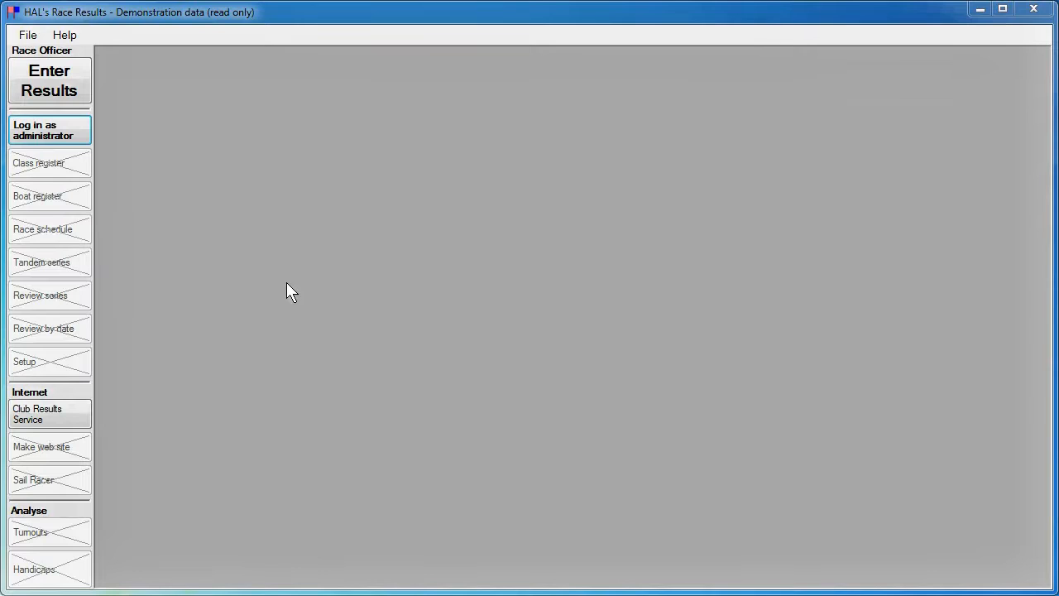
# Step: Enter the race officer's name and a west wind of 7 to 10 knots
pyautogui.click(54, 83)
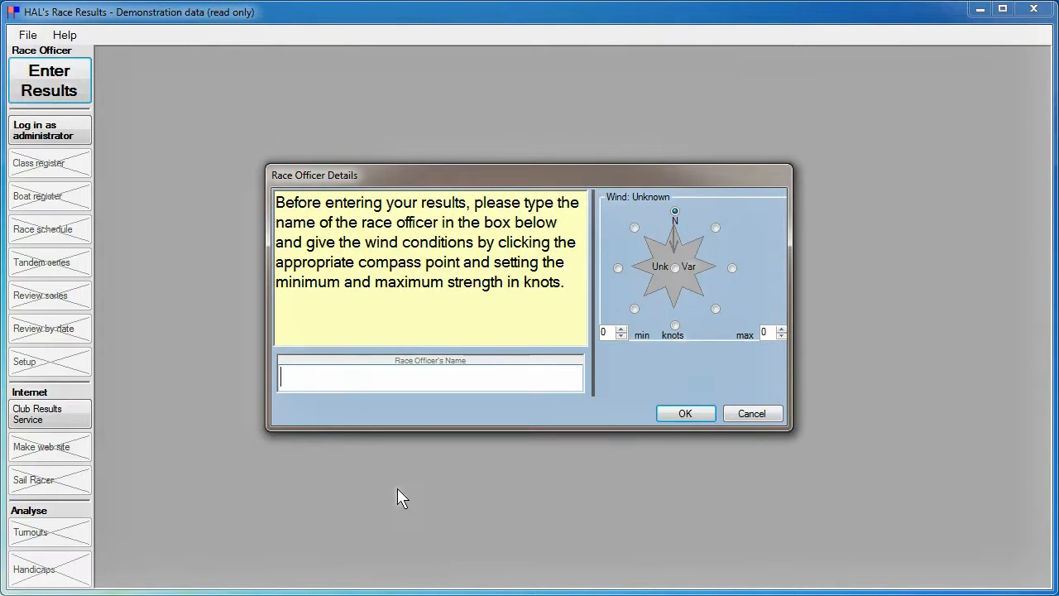
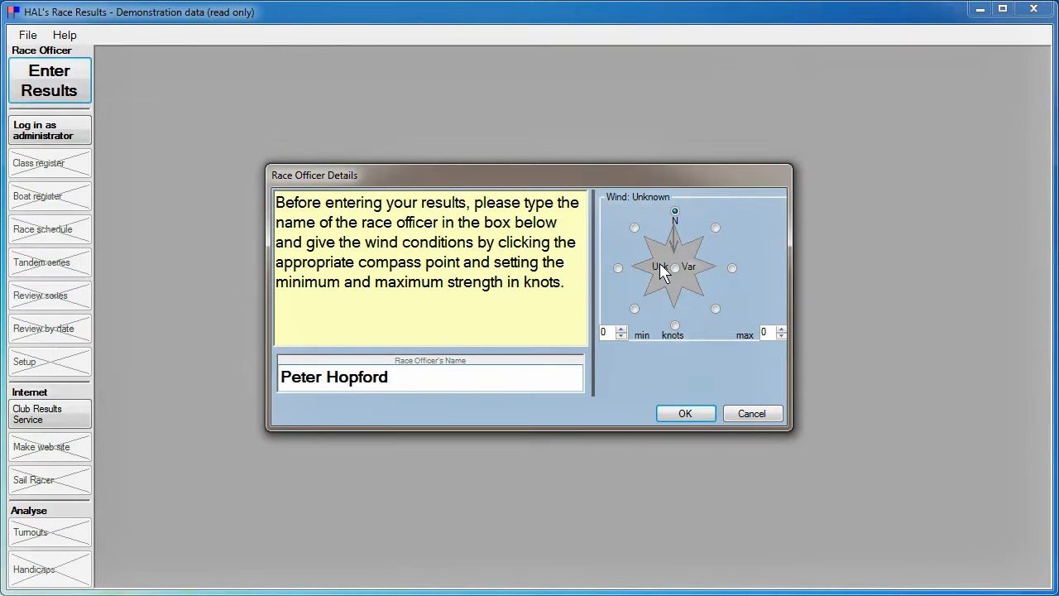
pyautogui.click(617, 268)
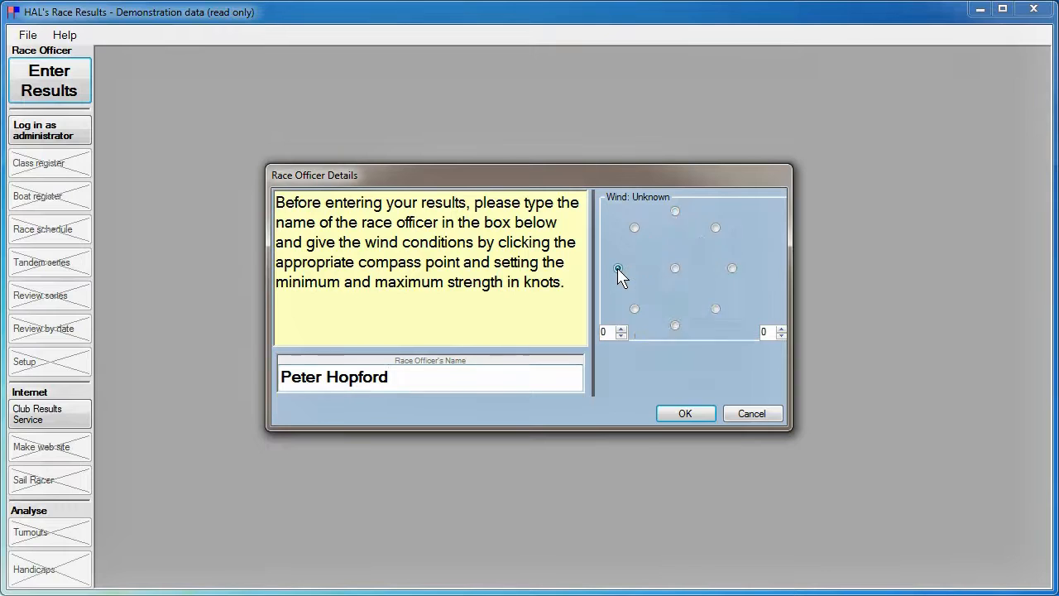
pyautogui.click(620, 329)
pyautogui.click(621, 328)
pyautogui.click(621, 328)
pyautogui.click(621, 328)
pyautogui.click(620, 328)
pyautogui.click(621, 329)
pyautogui.click(620, 328)
pyautogui.click(781, 329)
pyautogui.click(781, 329)
pyautogui.click(782, 329)
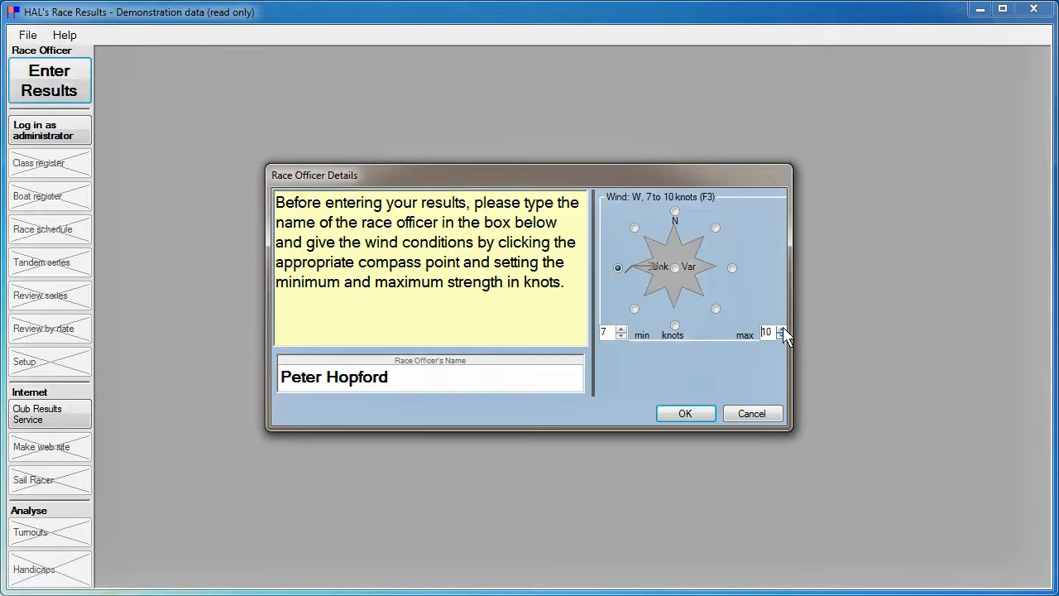
pyautogui.click(686, 413)
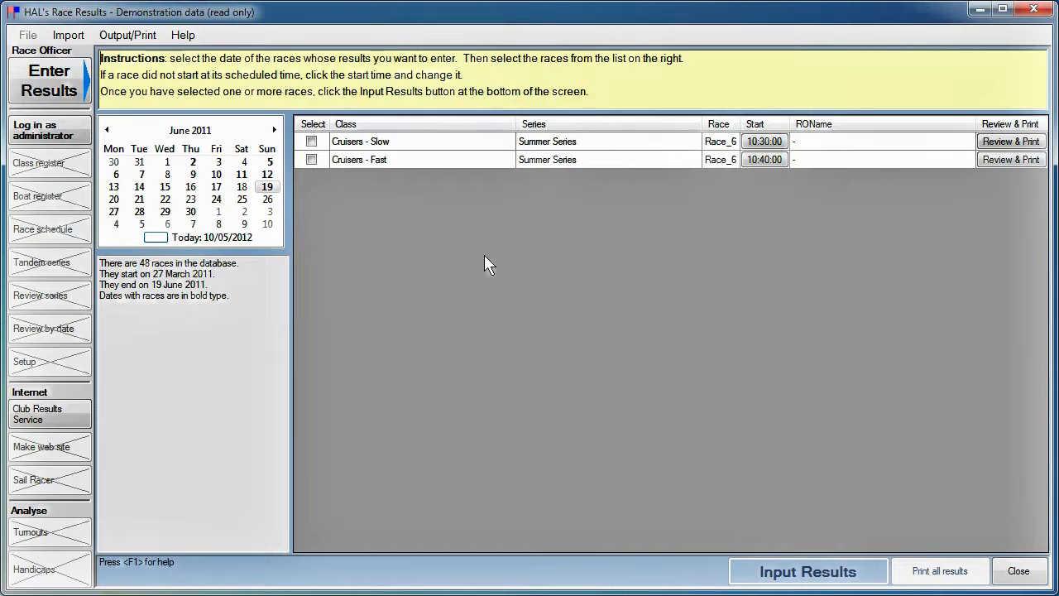
# Step: Tick the Flying 15, Laser, Dinghies and Small Cats races on 2 June 2011, keeping start times
pyautogui.click(193, 163)
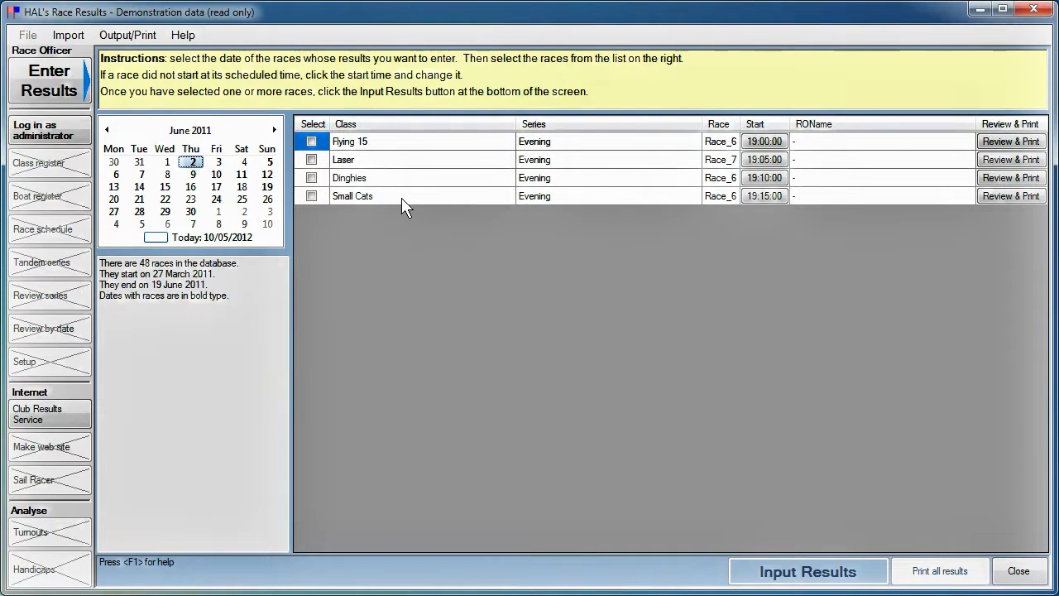
pyautogui.click(312, 142)
pyautogui.click(311, 159)
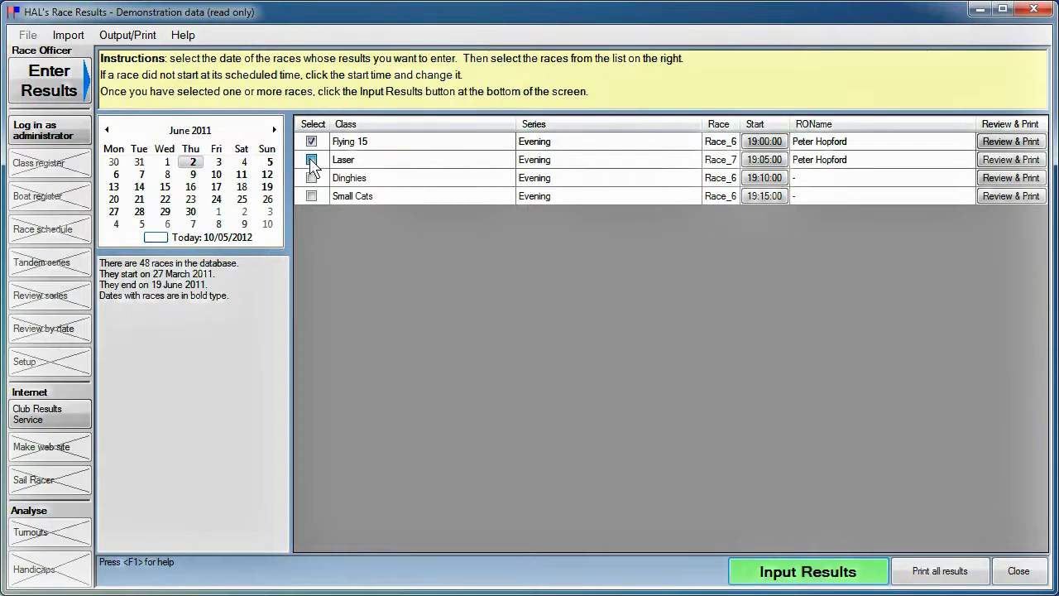
pyautogui.click(312, 177)
pyautogui.click(312, 196)
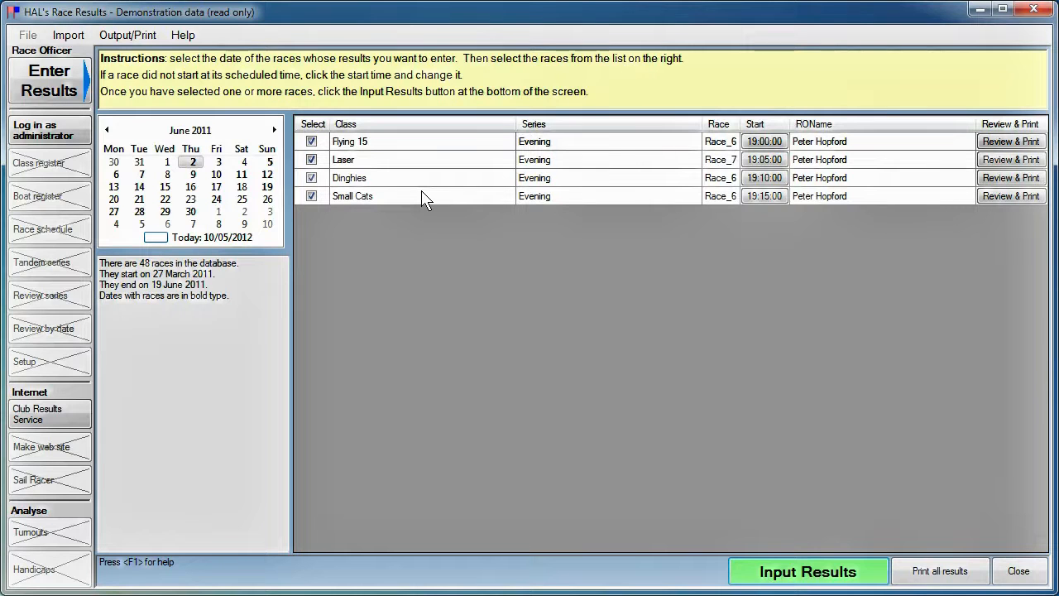
pyautogui.click(762, 147)
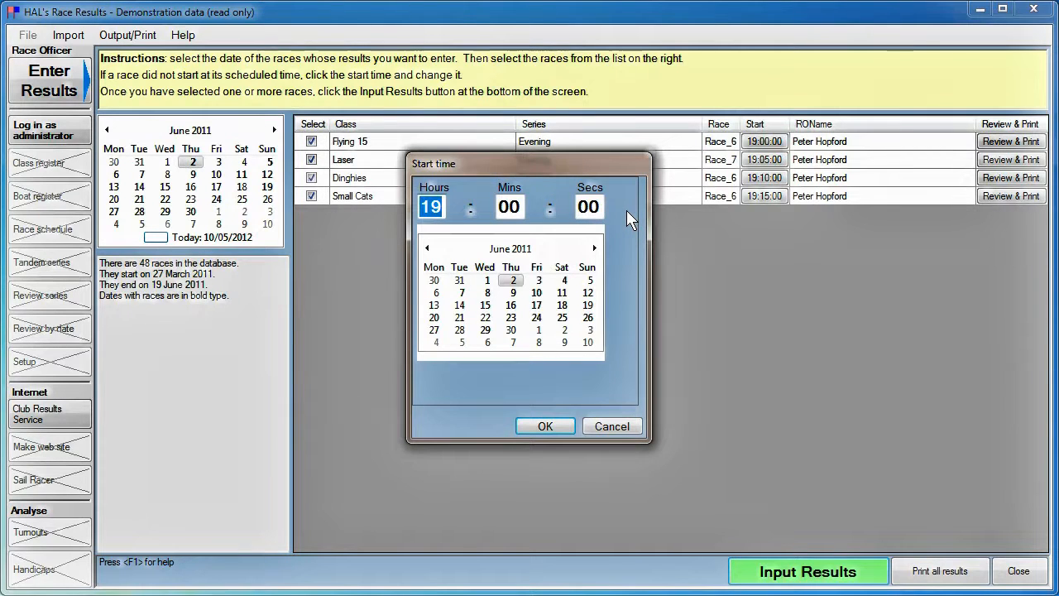
pyautogui.click(613, 430)
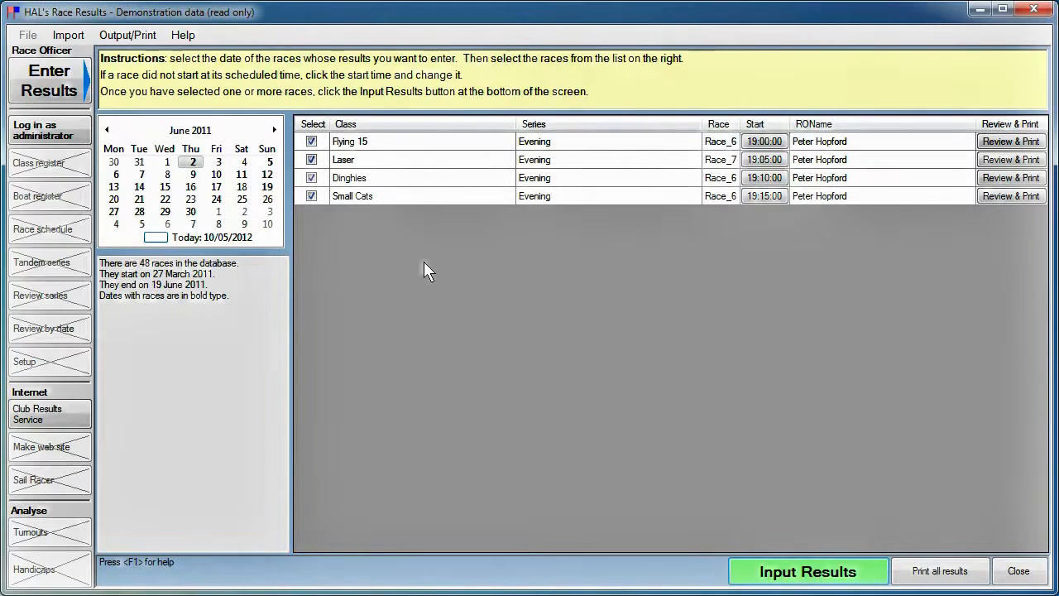
# Step: Start results input and record boat 365 in first place
pyautogui.click(786, 573)
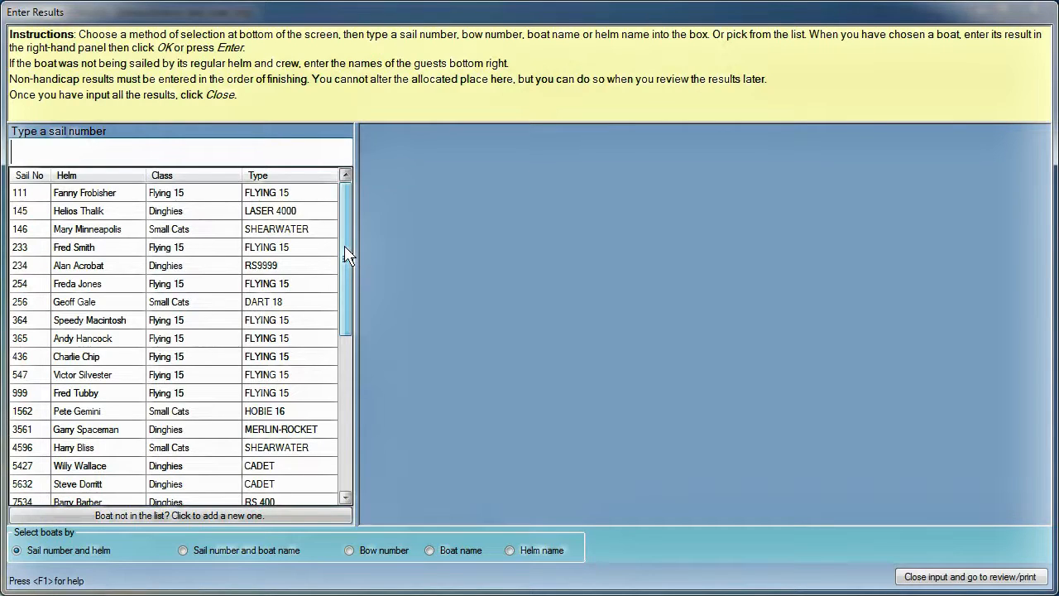
pyautogui.moveTo(347, 247); pyautogui.dragTo(353, 223)
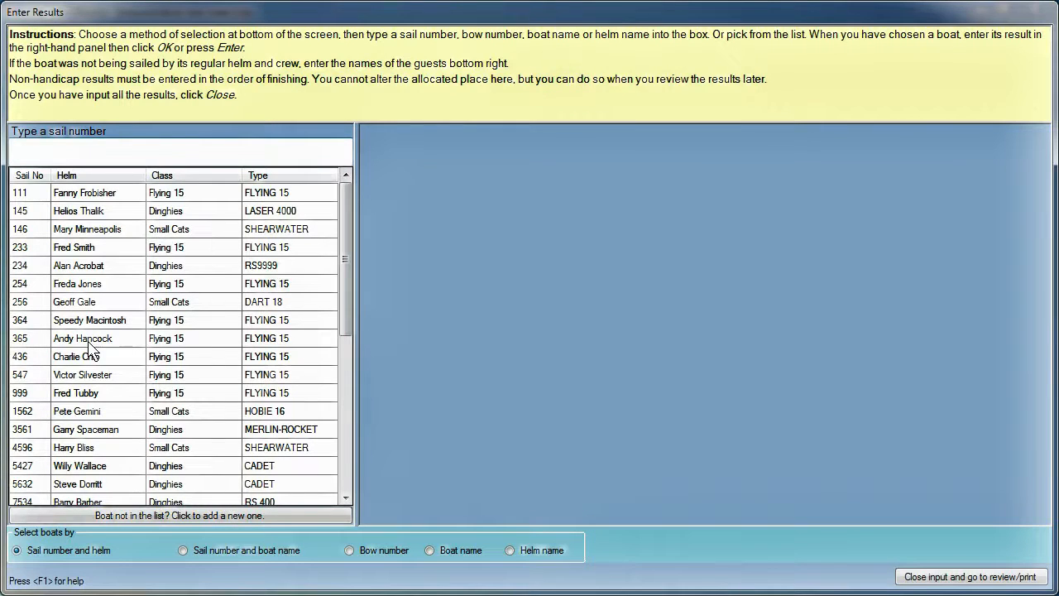
pyautogui.doubleClick(37, 342)
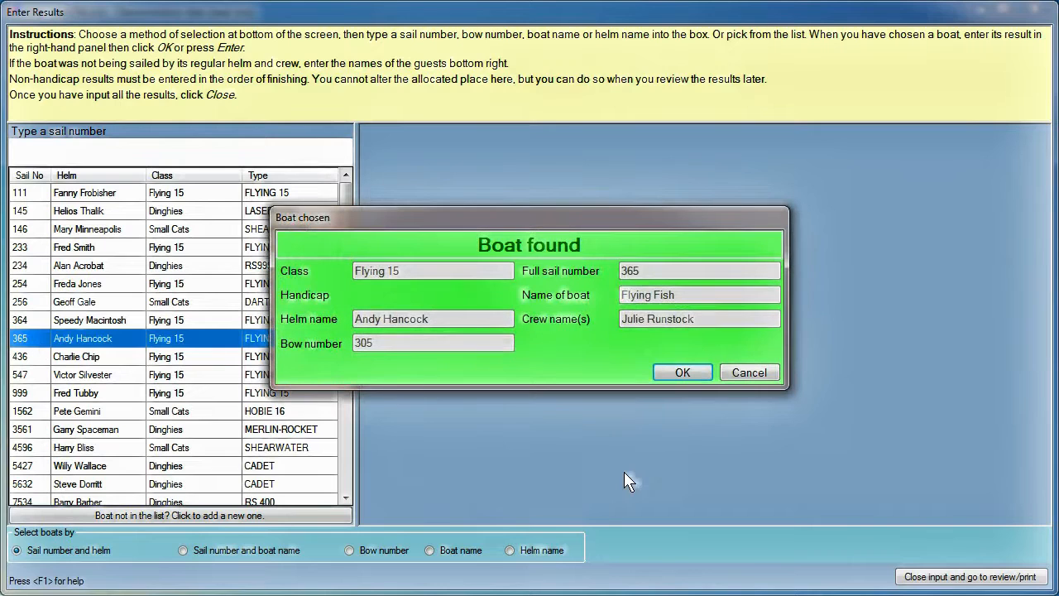
pyautogui.click(676, 369)
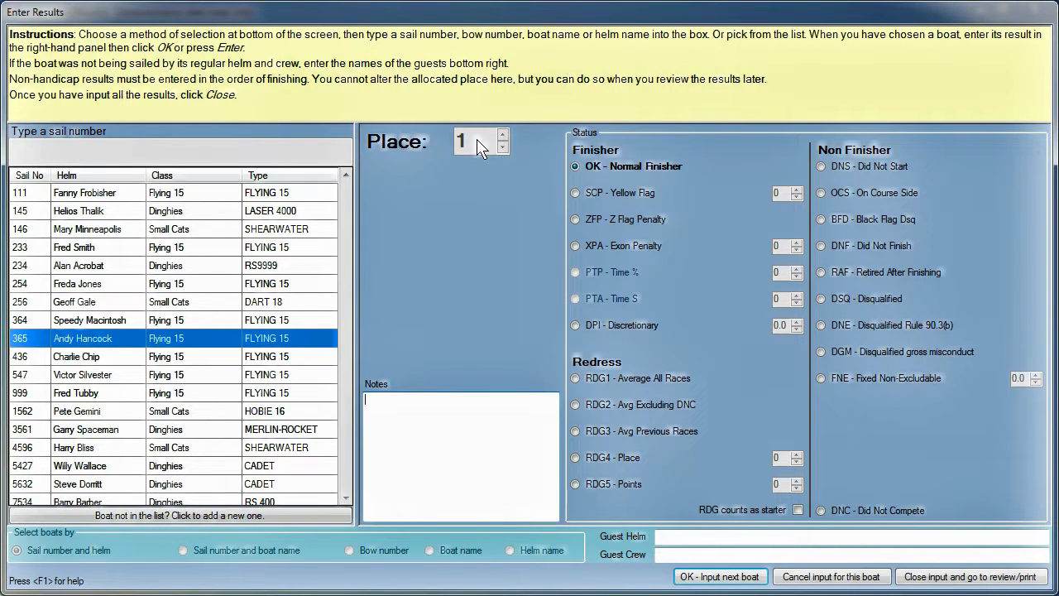
pyautogui.click(719, 576)
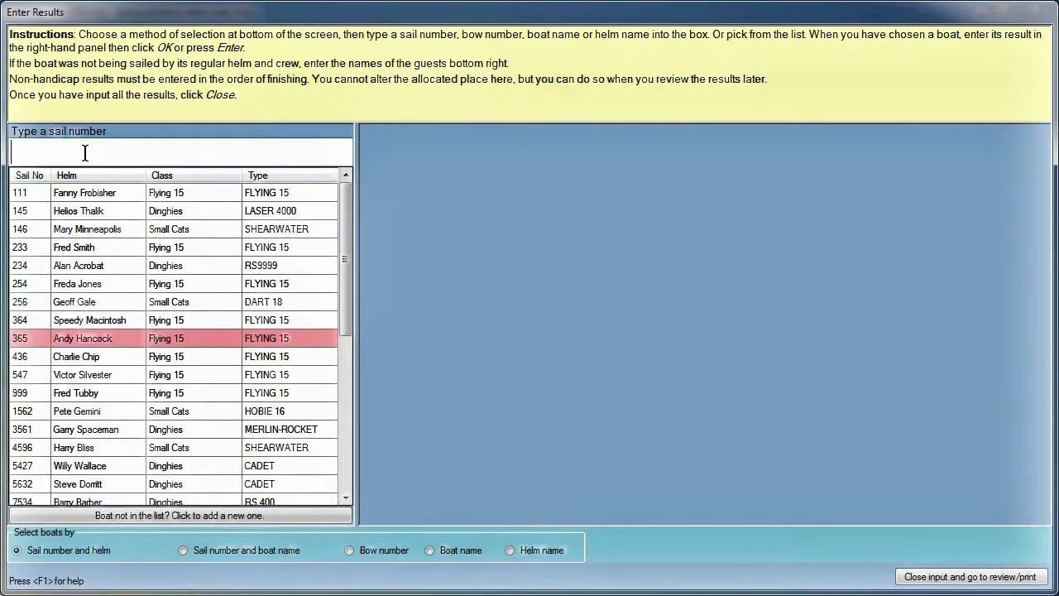
# Step: Record boat 145 with a finish time of 20:01:52
pyautogui.write('145')
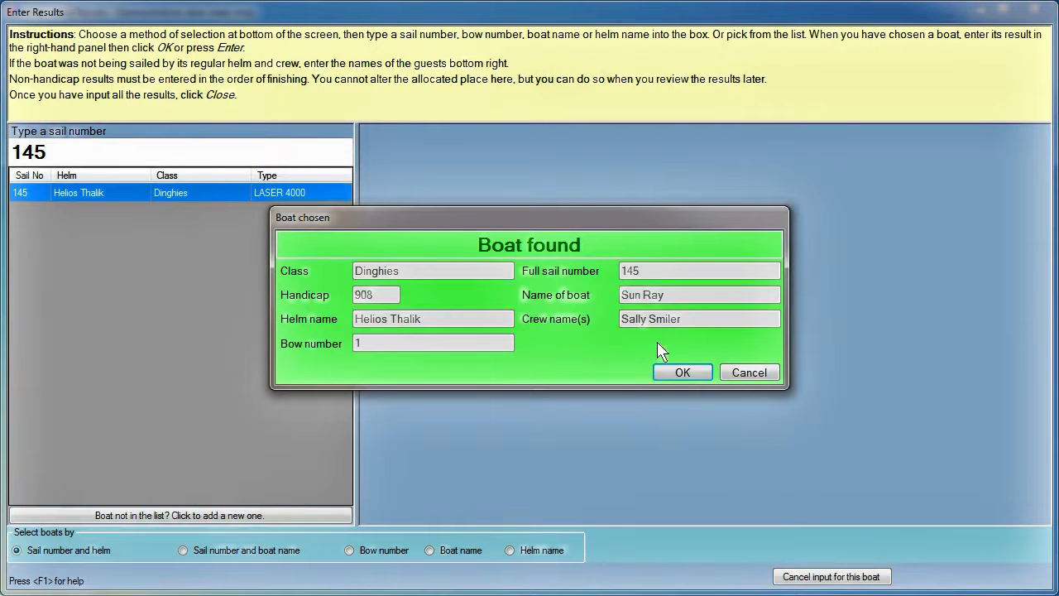
pyautogui.click(680, 372)
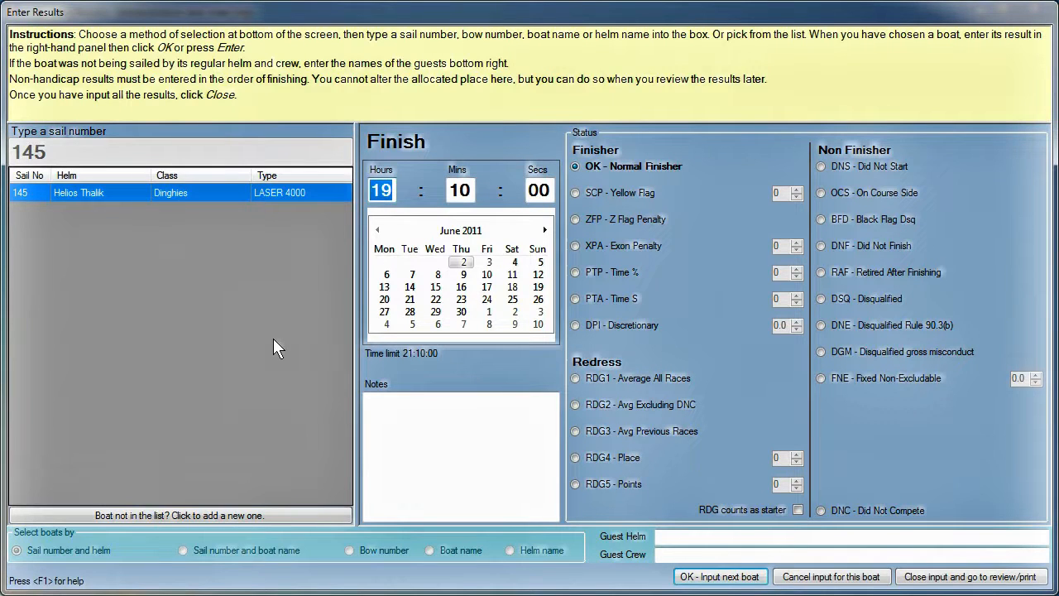
pyautogui.write('20:01:52')
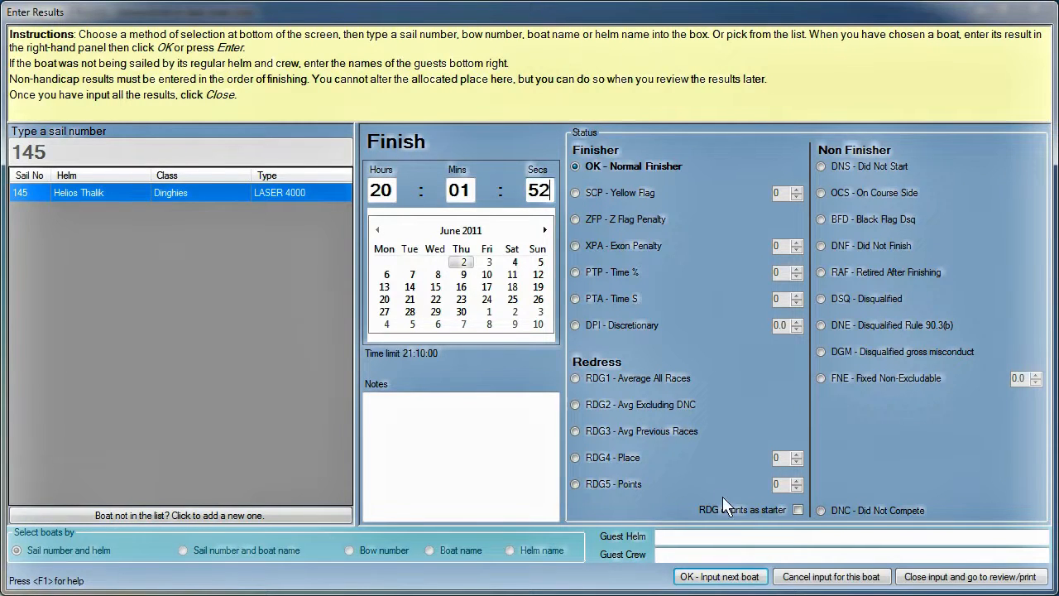
pyautogui.click(711, 575)
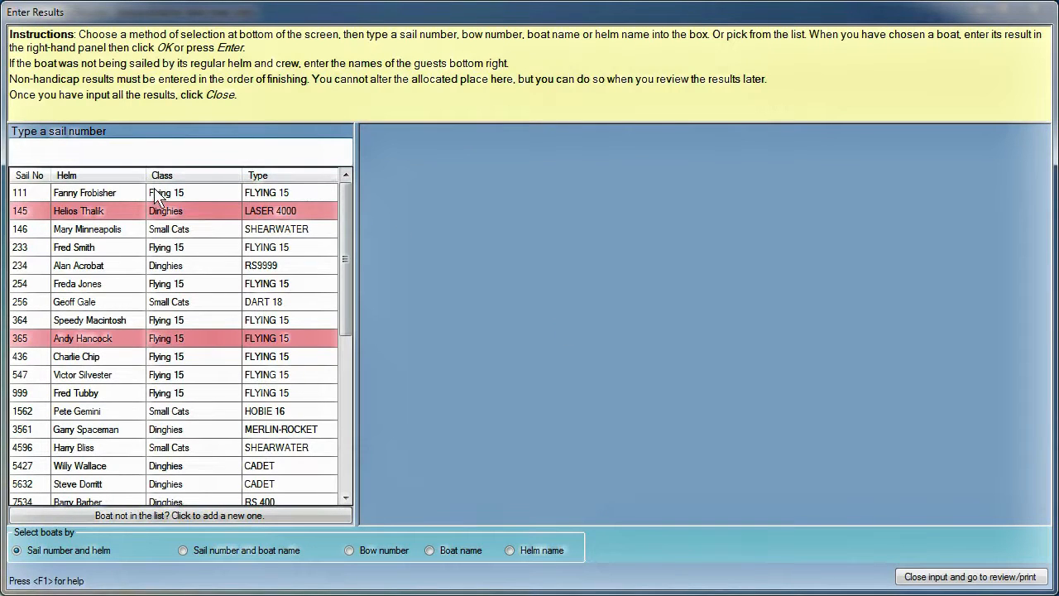
# Step: Record boat 436 in second place and boat 3561 finishing at 20:02:53
pyautogui.write('436')
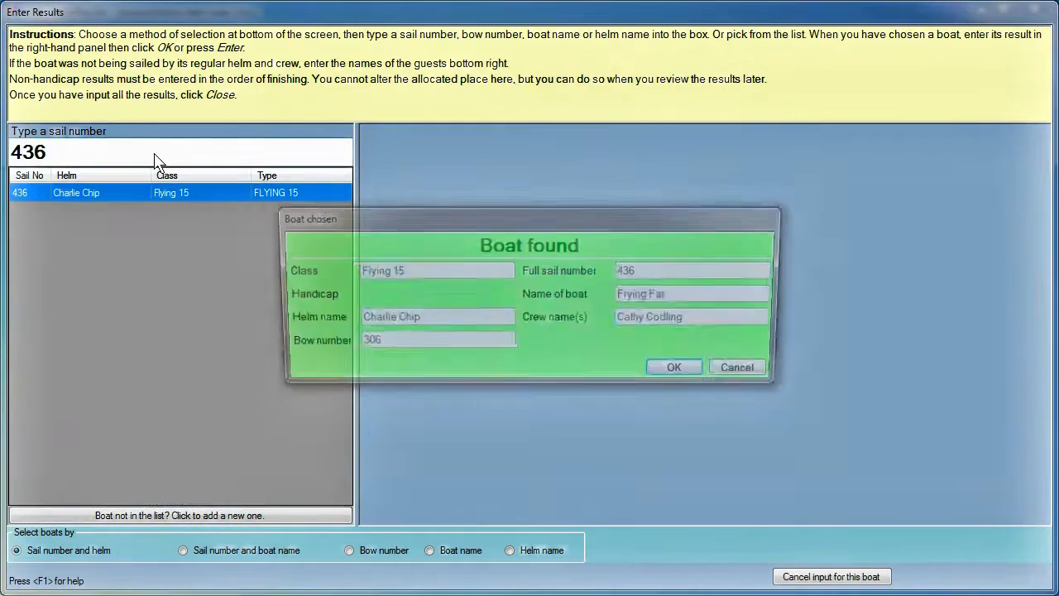
pyautogui.press('Return')
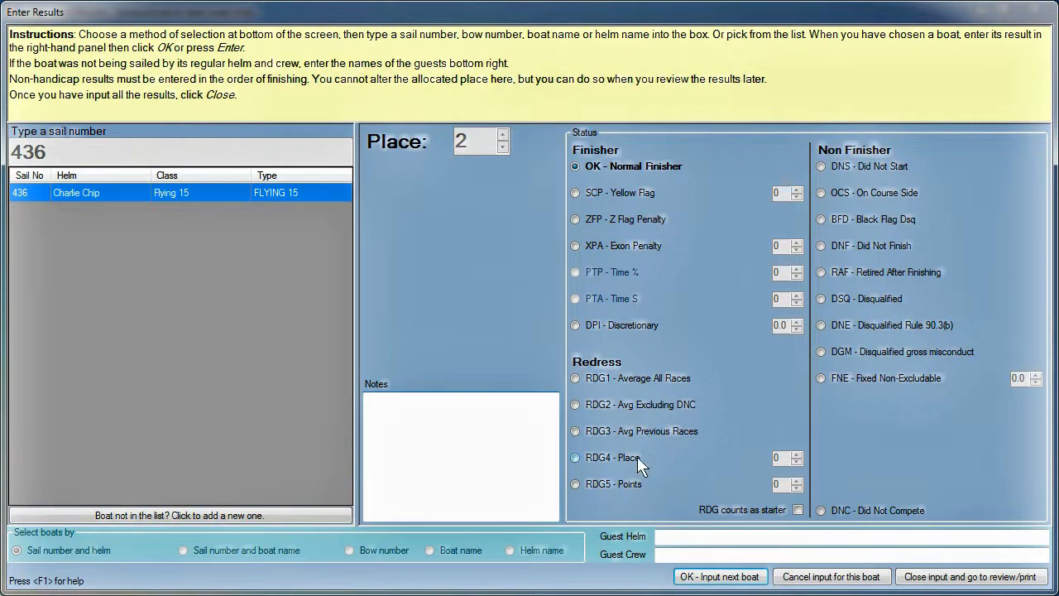
pyautogui.click(716, 576)
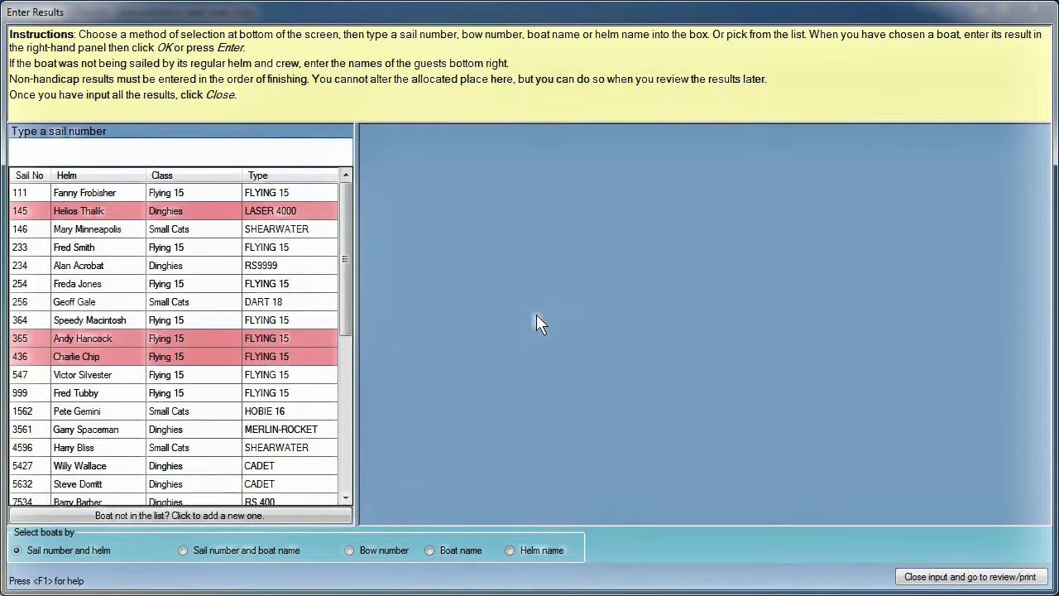
pyautogui.write('3561')
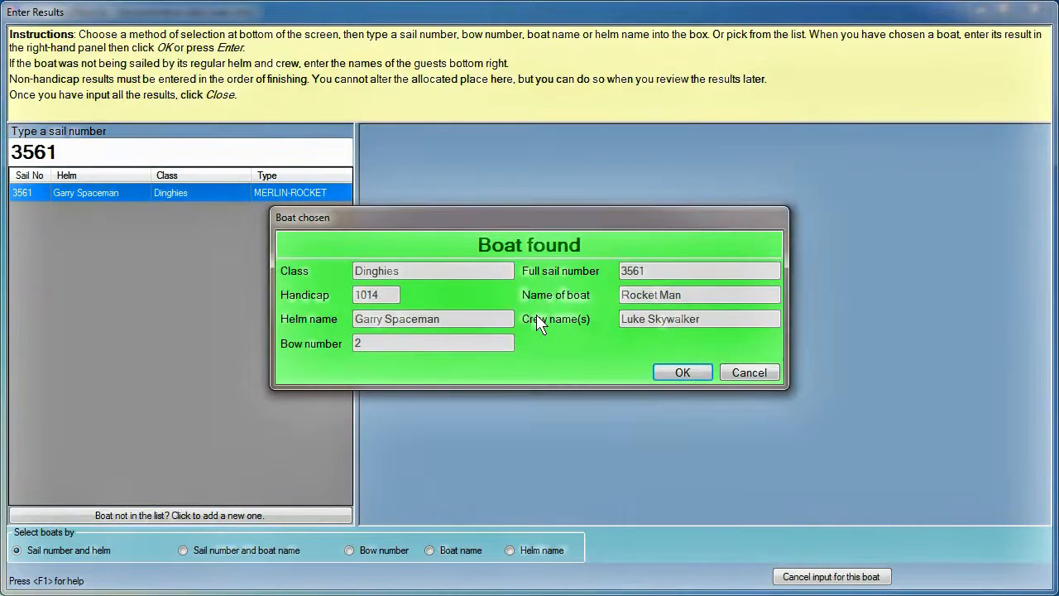
pyautogui.press('Return')
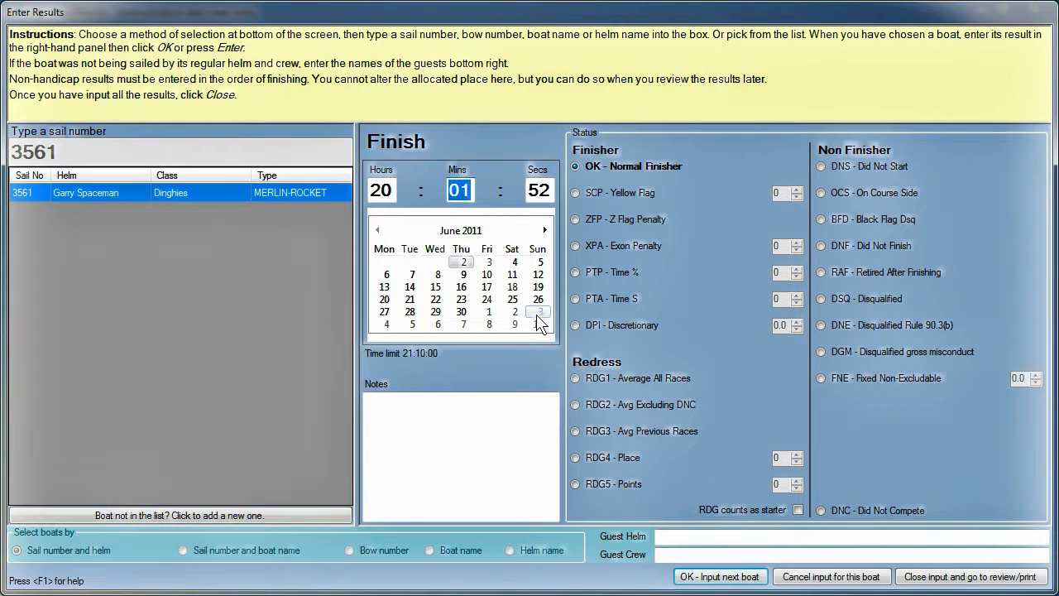
pyautogui.write('02')
pyautogui.press('Tab')
pyautogui.write('53')
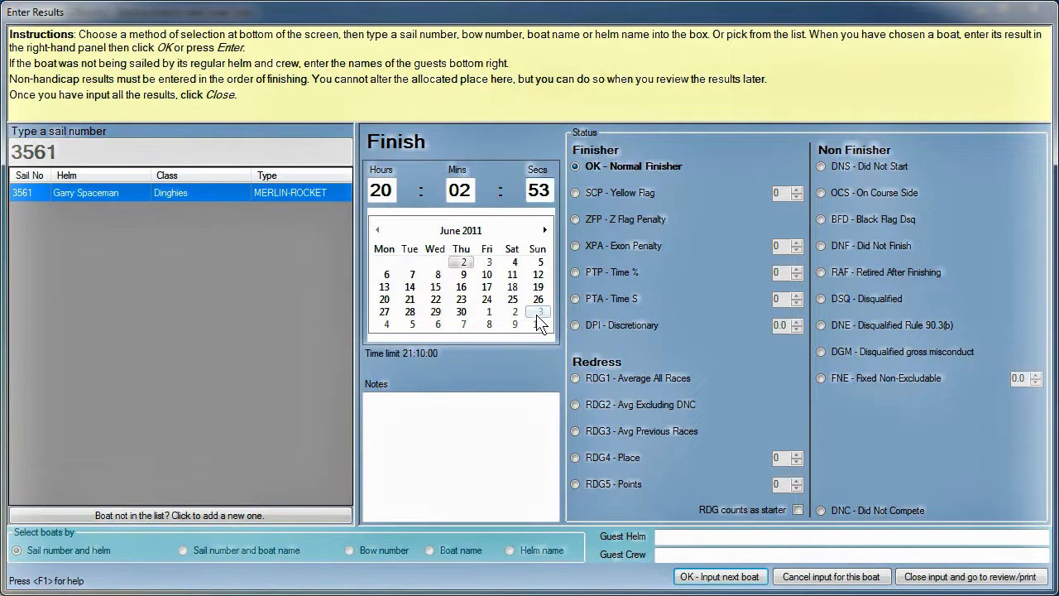
pyautogui.click(745, 579)
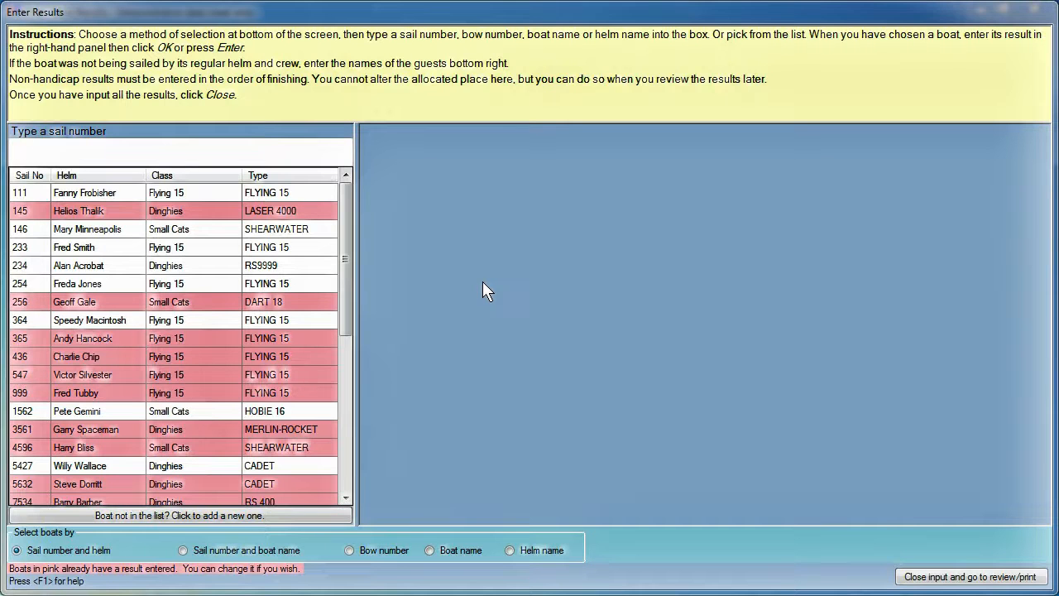
# Step: Record boat 7923 finishing at 20:05:23 with a guest crew member's name
pyautogui.write('7923')
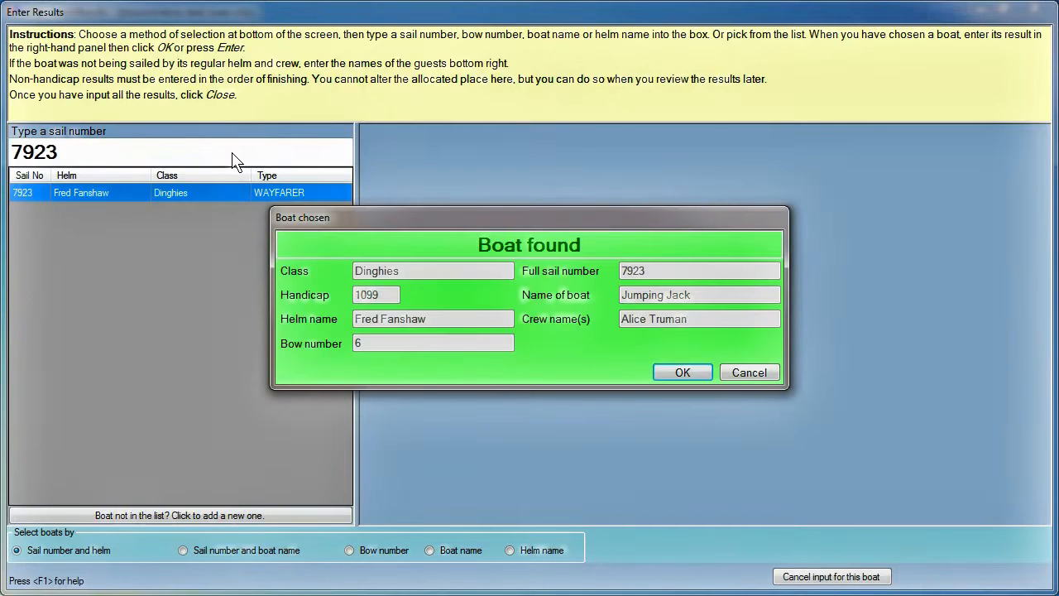
pyautogui.press('Return')
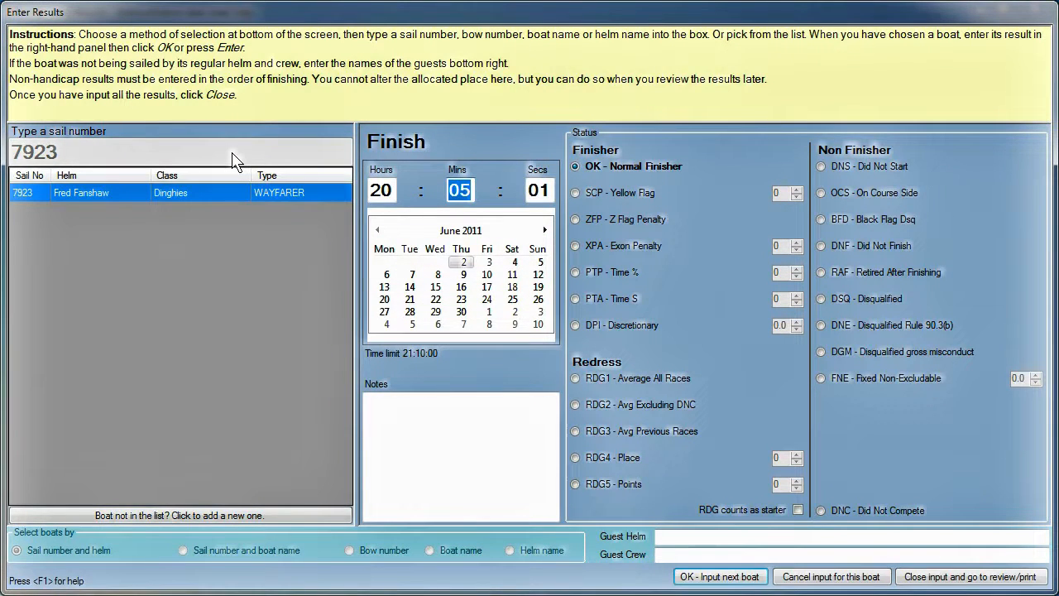
pyautogui.write('0523')
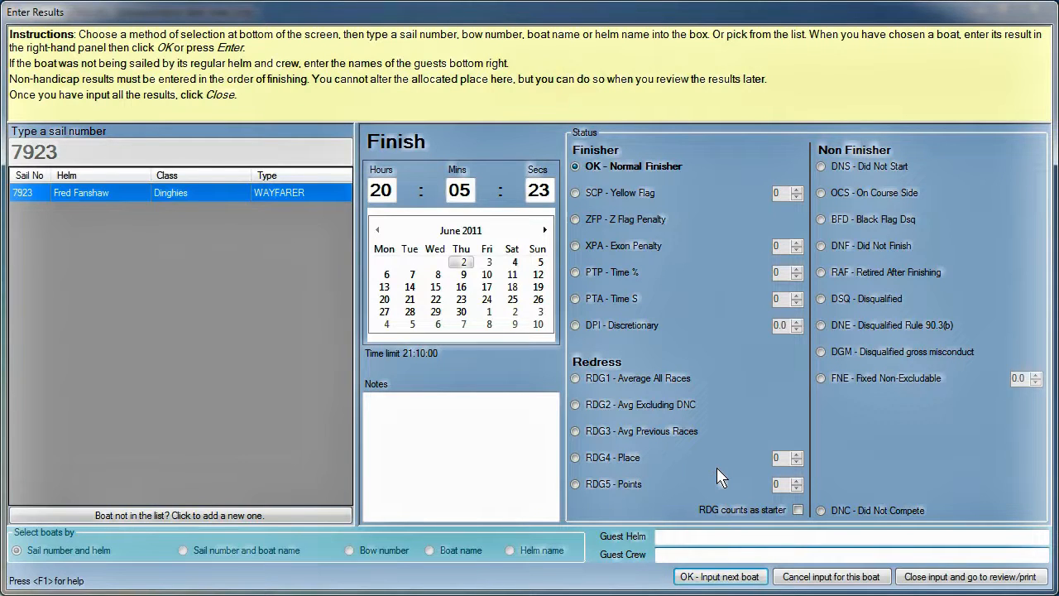
pyautogui.click(733, 577)
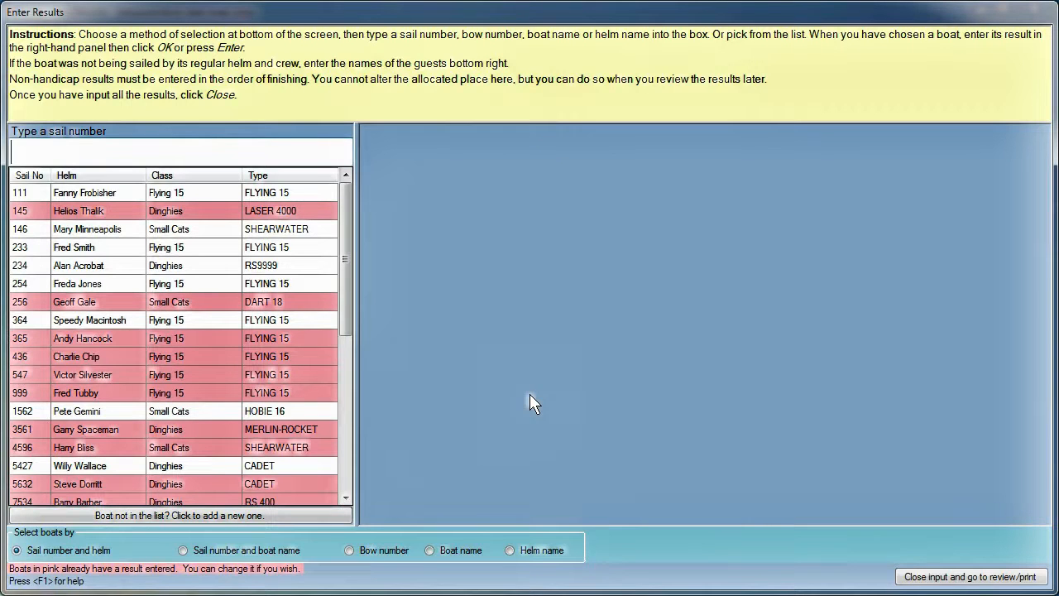
# Step: Record boats 364 (fifth) and 183456, then dismiss the 'No such boat' warning for 1985
pyautogui.write('364')
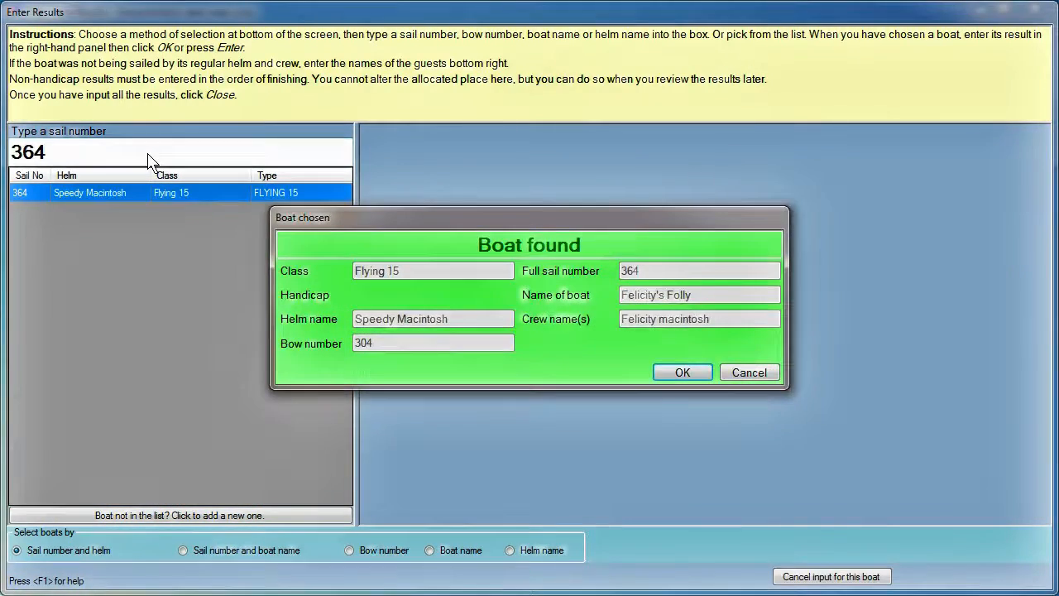
pyautogui.press('Return')
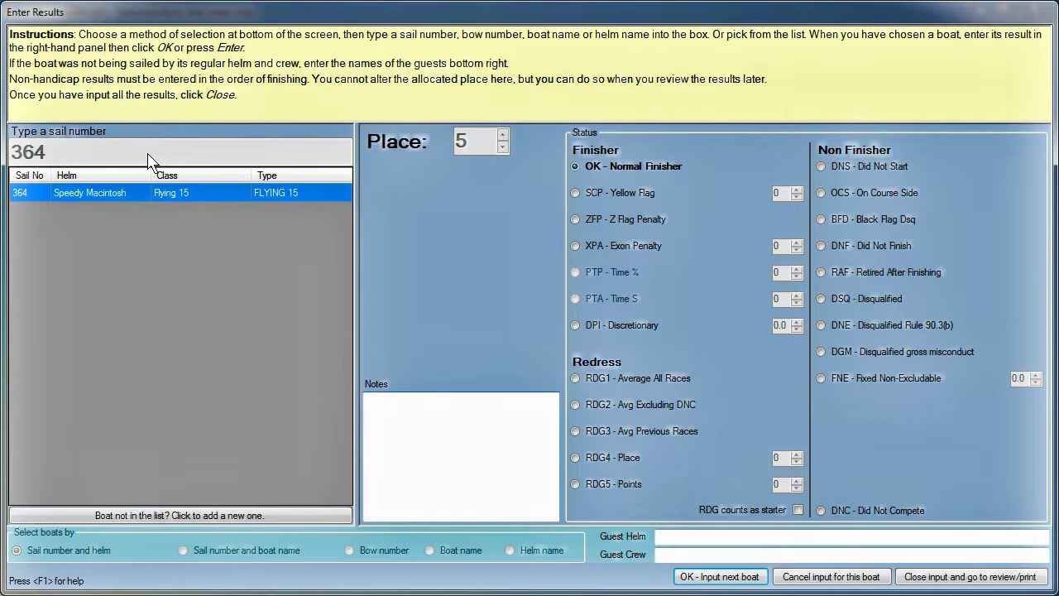
pyautogui.press('Return')
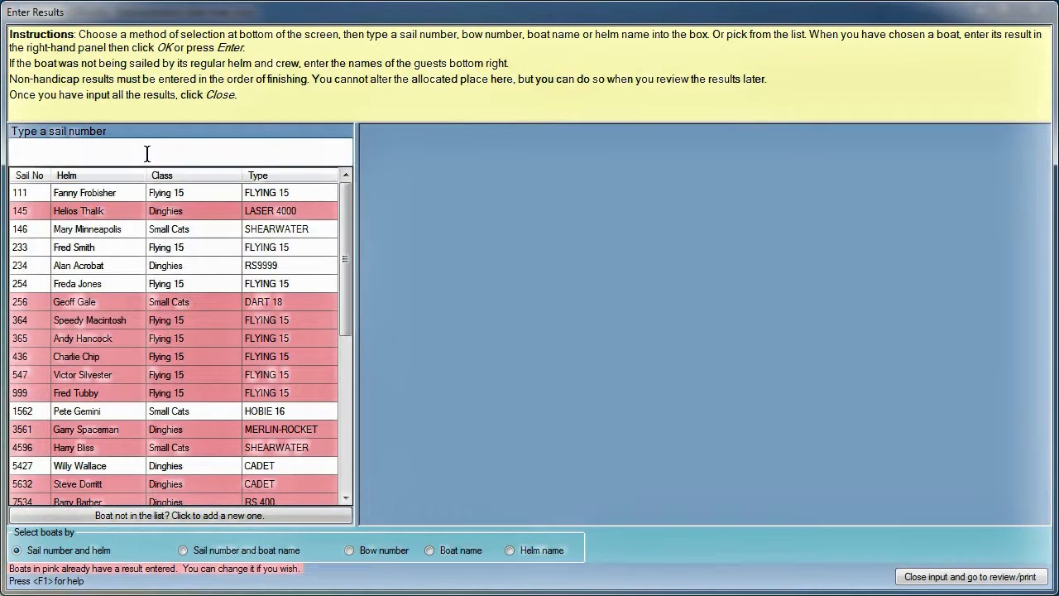
pyautogui.write('1')
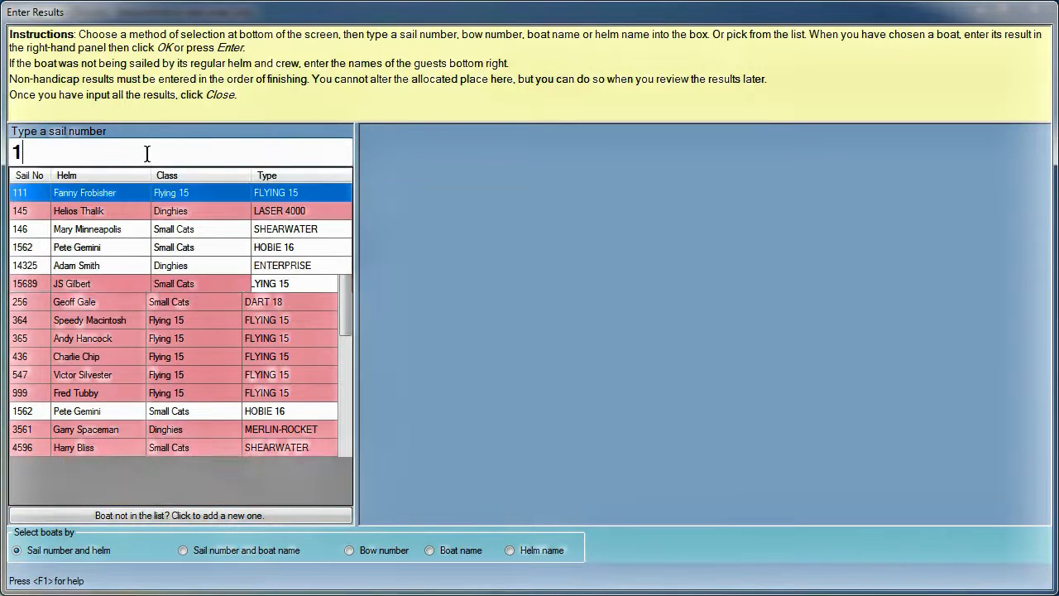
pyautogui.write('83456')
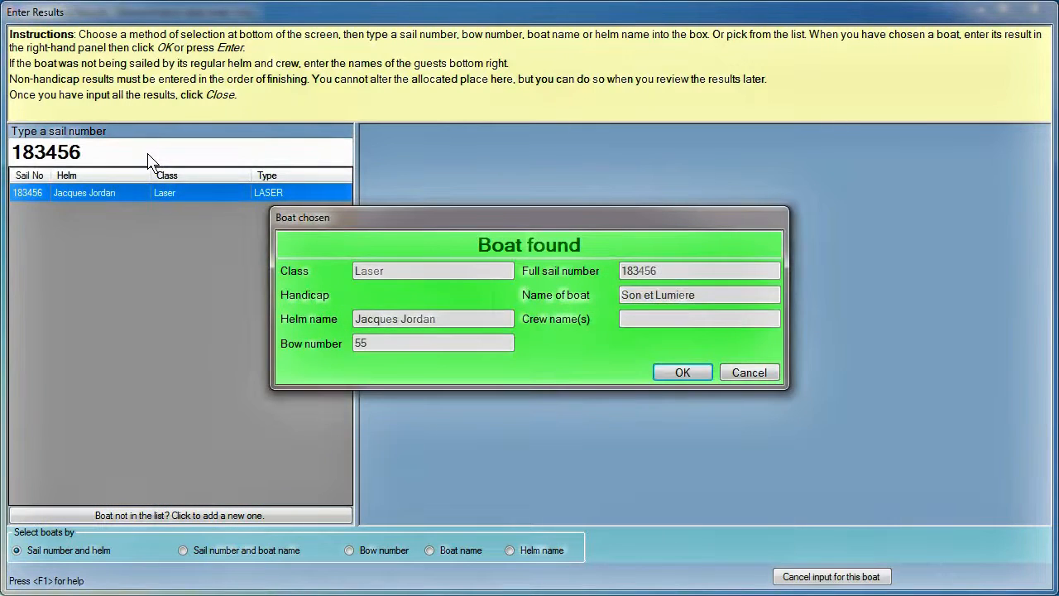
pyautogui.press('Return')
pyautogui.press('Return')
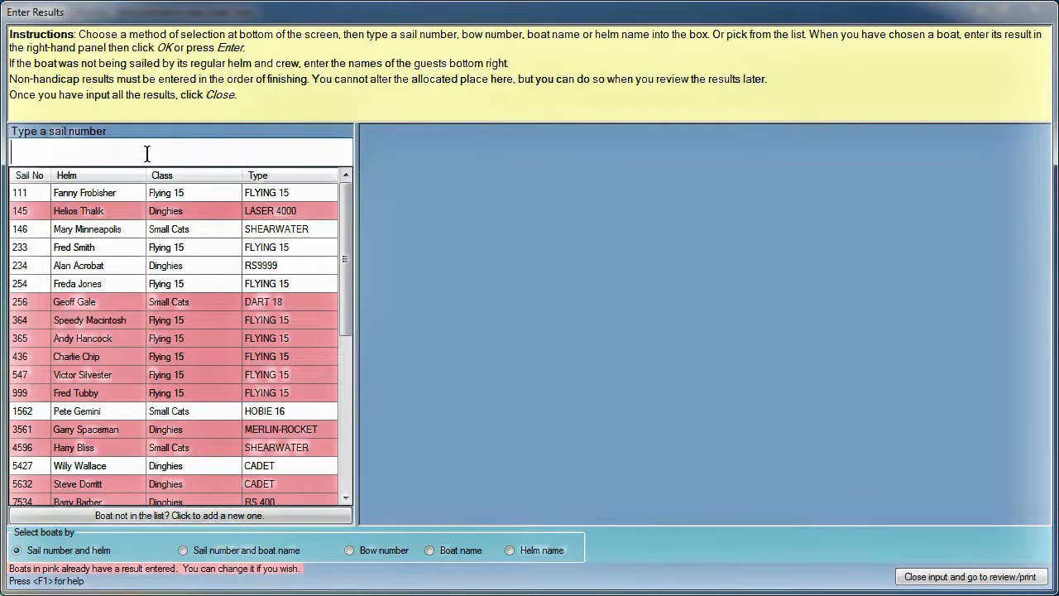
pyautogui.write('198')
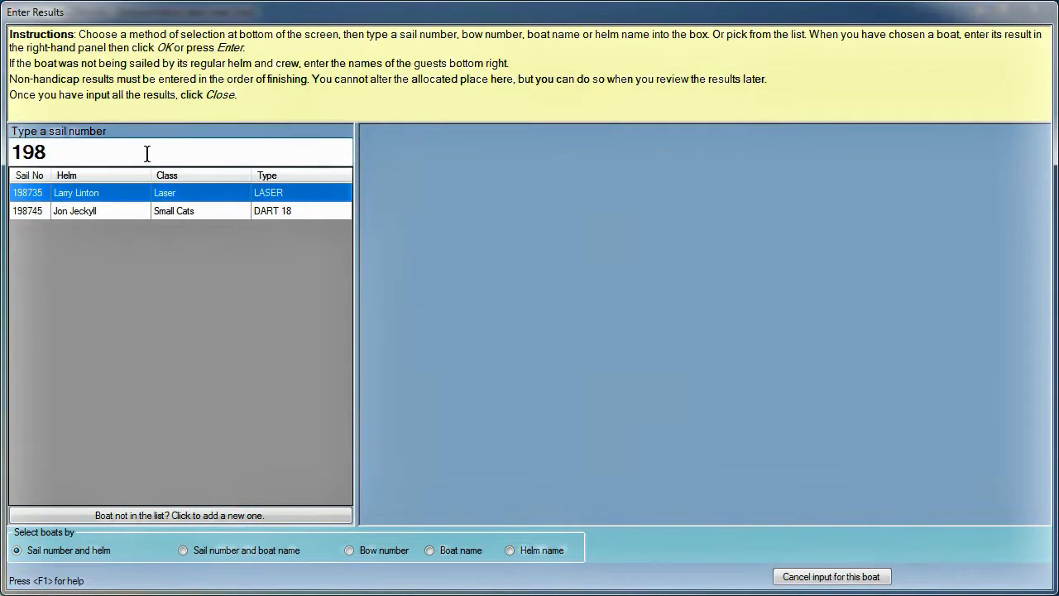
pyautogui.write('5')
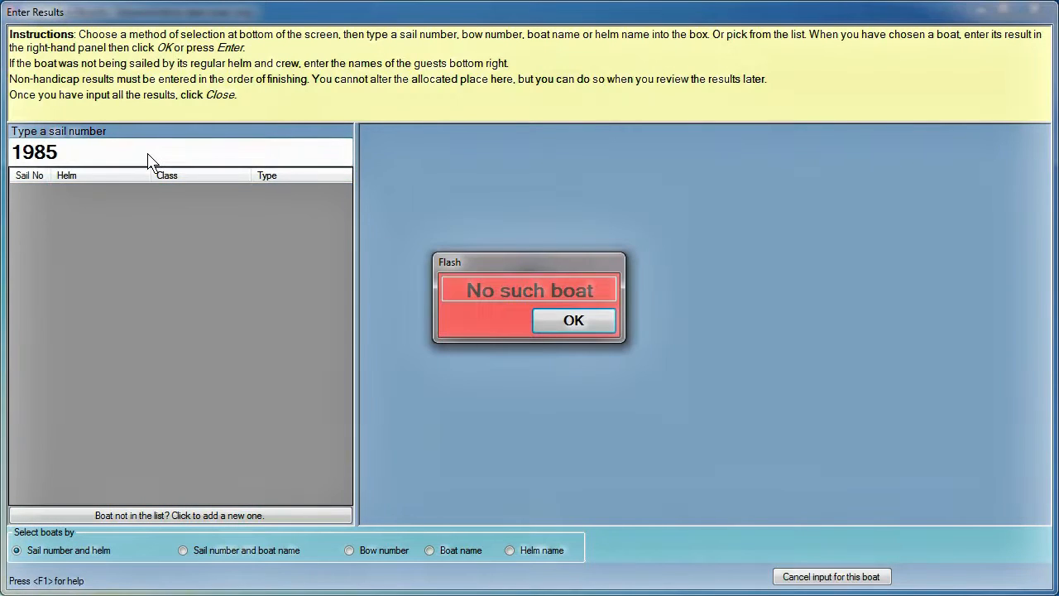
pyautogui.click(580, 323)
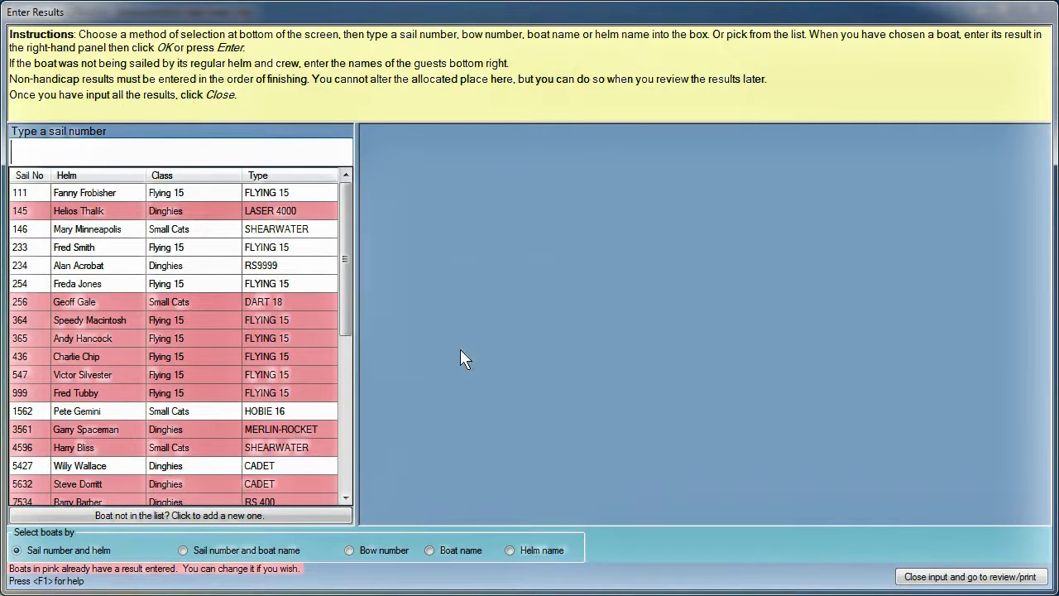
# Step: Add Laser sail number 198574 named 'Star Wars', with its helm's name, to the register
pyautogui.click(176, 515)
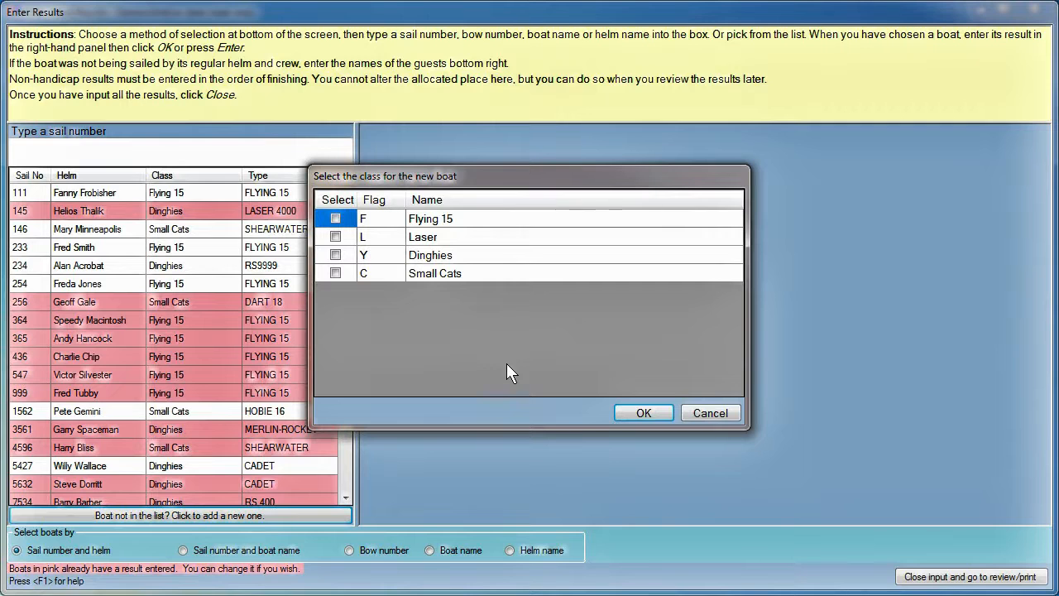
pyautogui.click(335, 237)
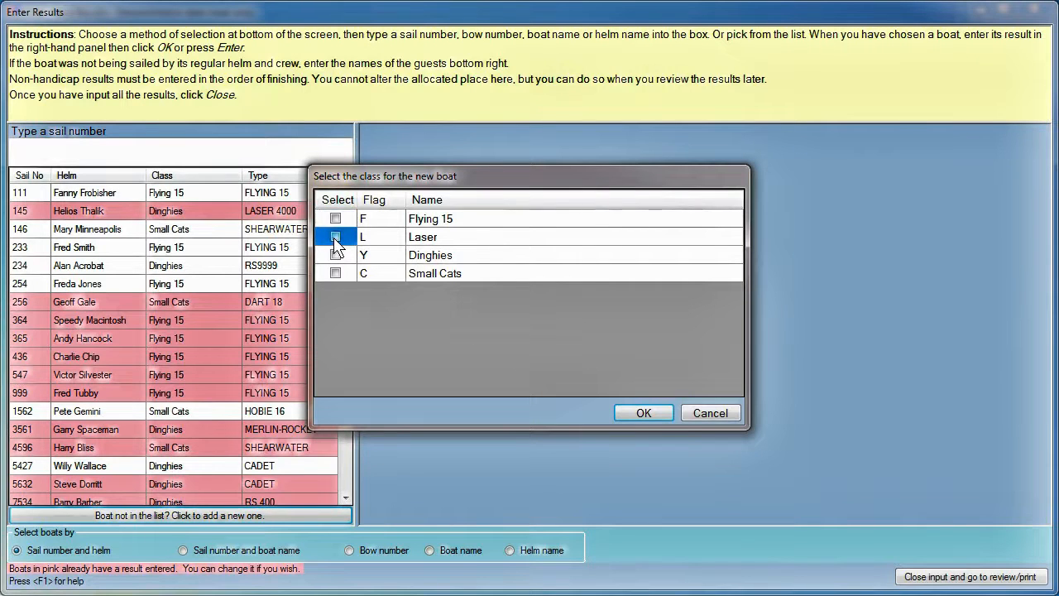
pyautogui.click(649, 413)
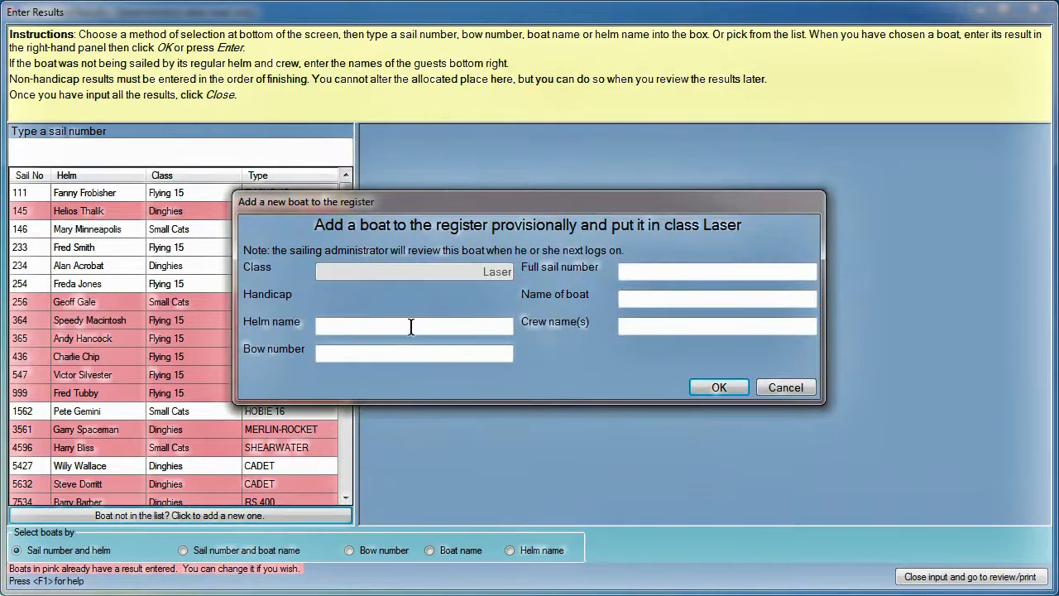
pyautogui.click(640, 269)
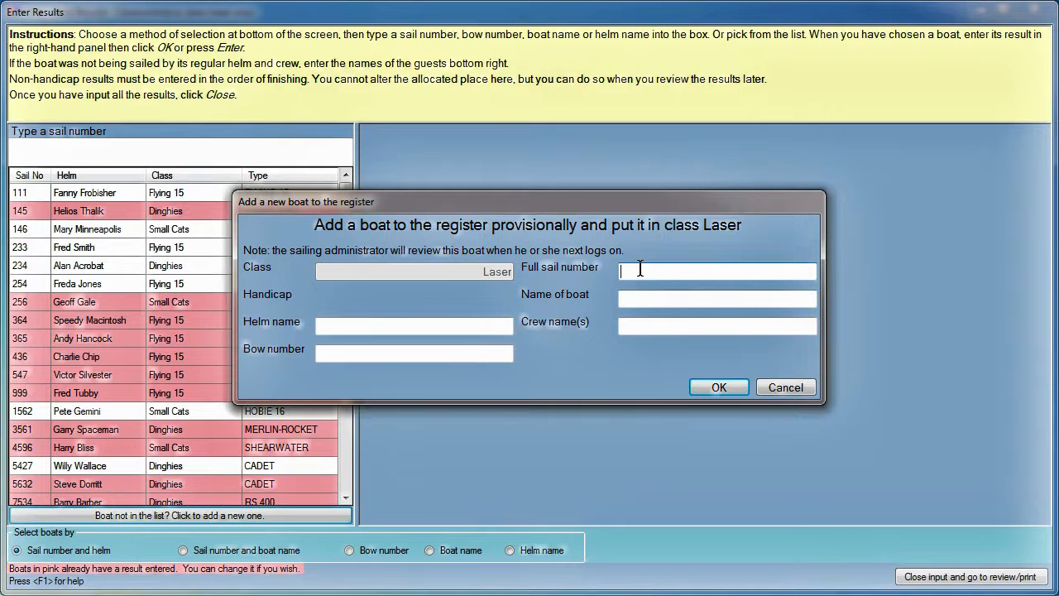
pyautogui.write('198574')
pyautogui.click(640, 299)
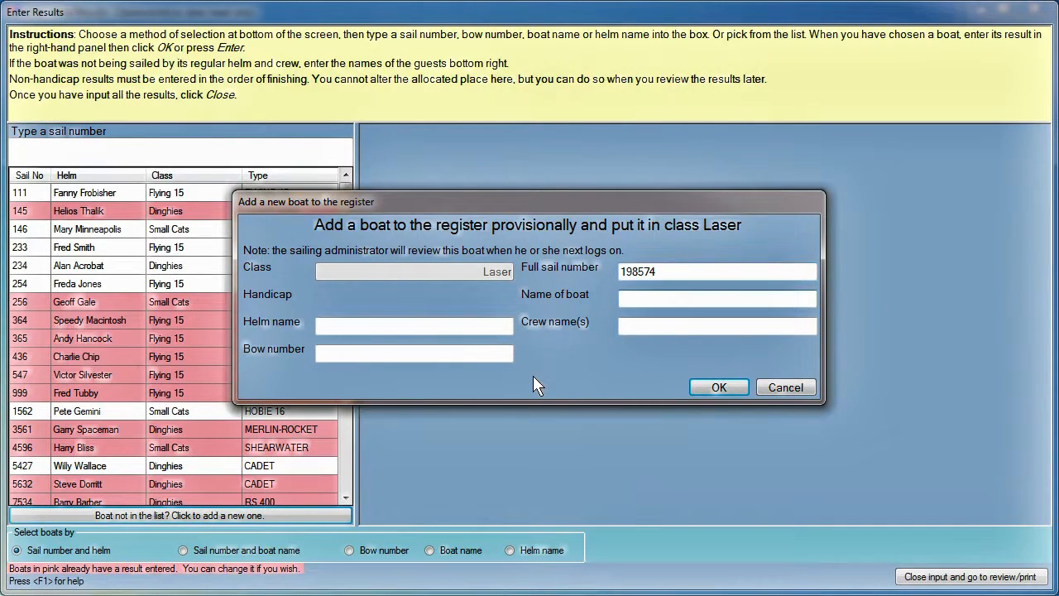
pyautogui.write('Star Wars')
pyautogui.click(366, 327)
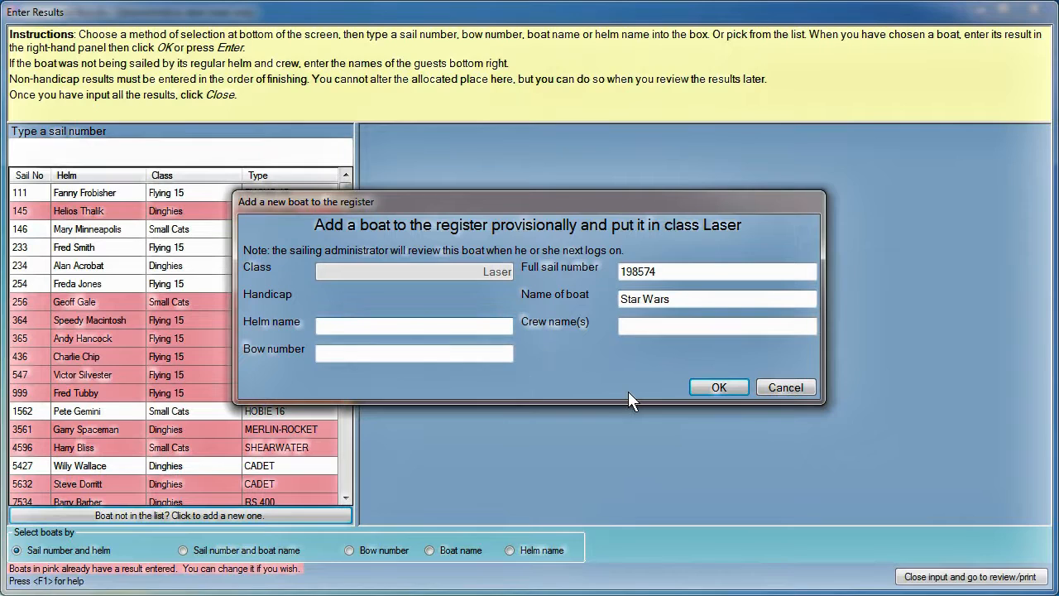
pyautogui.write('Jedi Master')
pyautogui.click(701, 386)
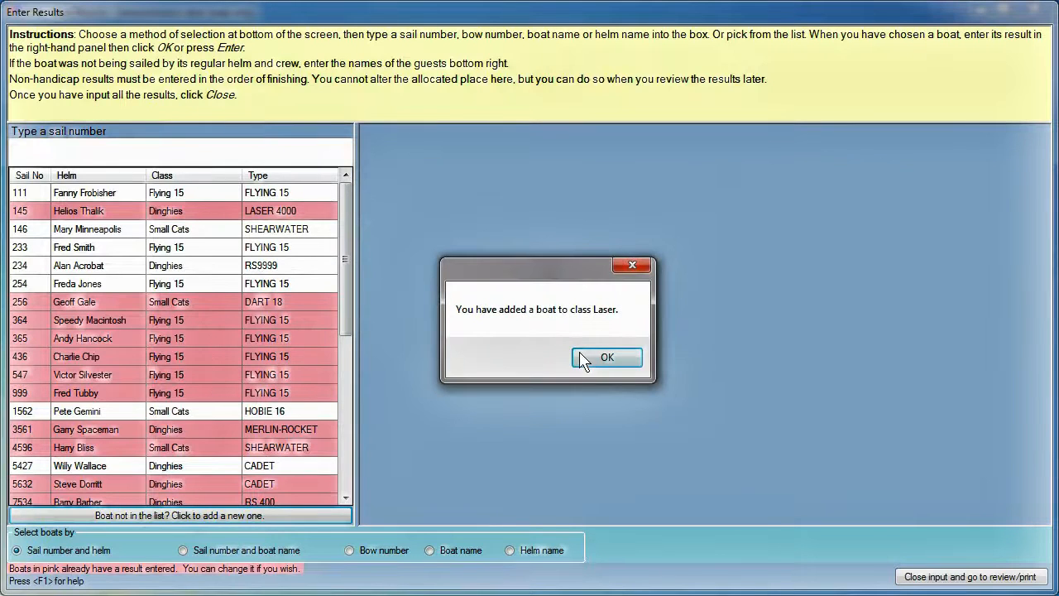
pyautogui.click(602, 357)
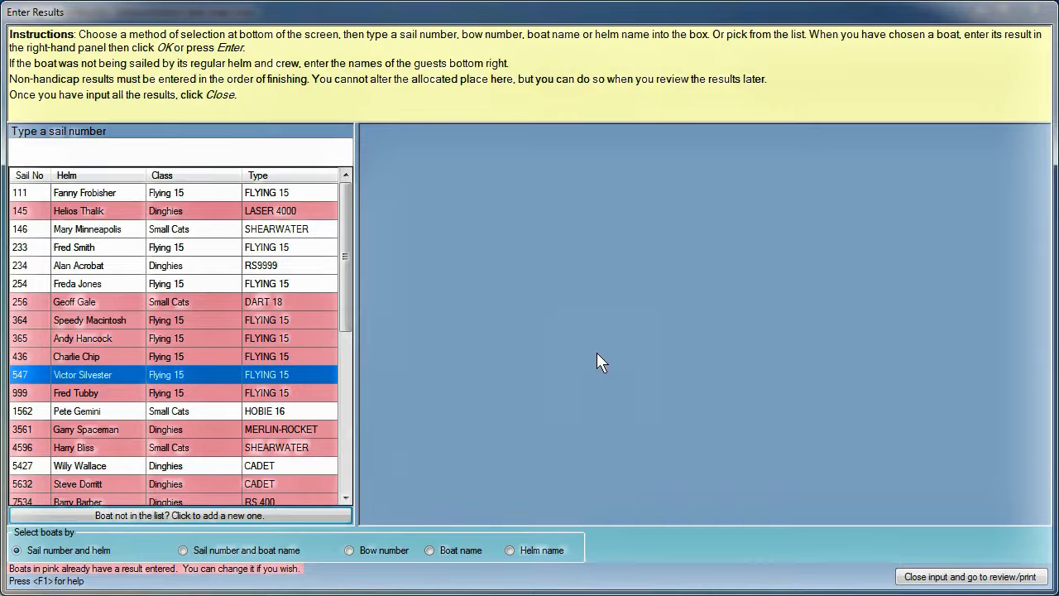
# Step: Record boat 198574 in fourth place
pyautogui.click(95, 149)
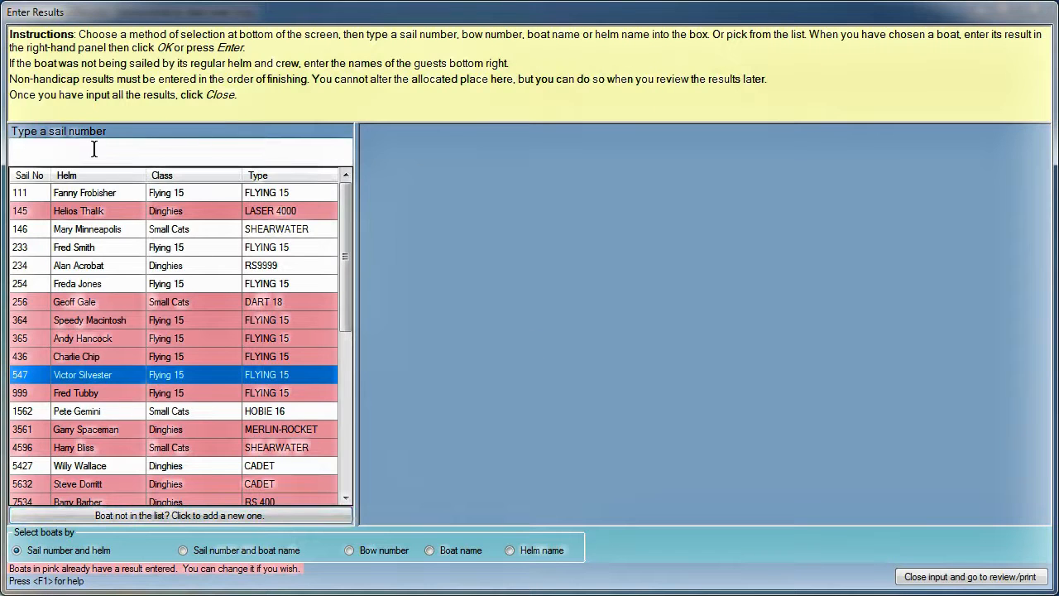
pyautogui.write('198')
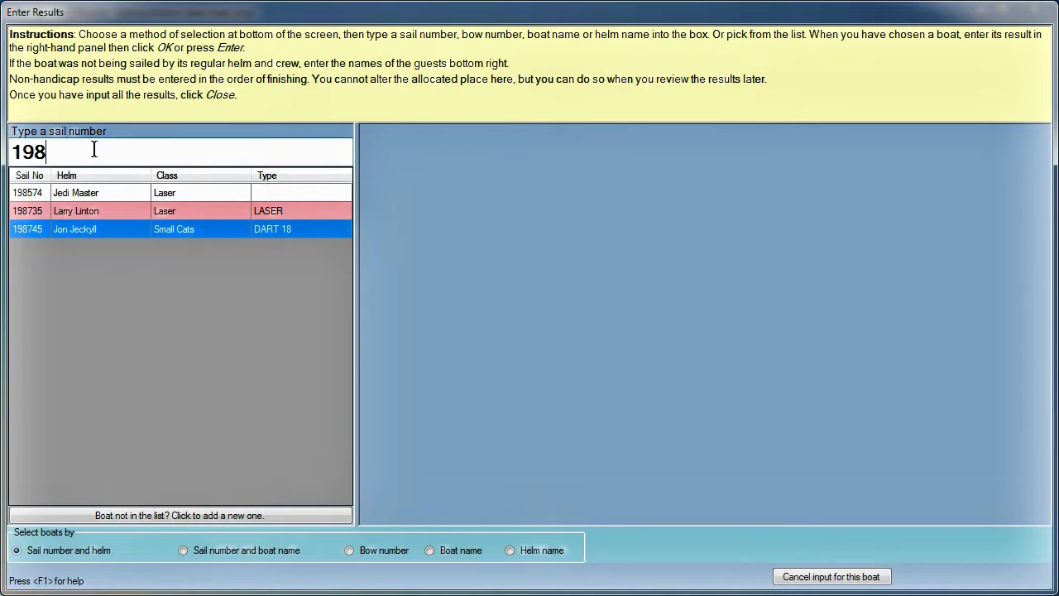
pyautogui.write('574')
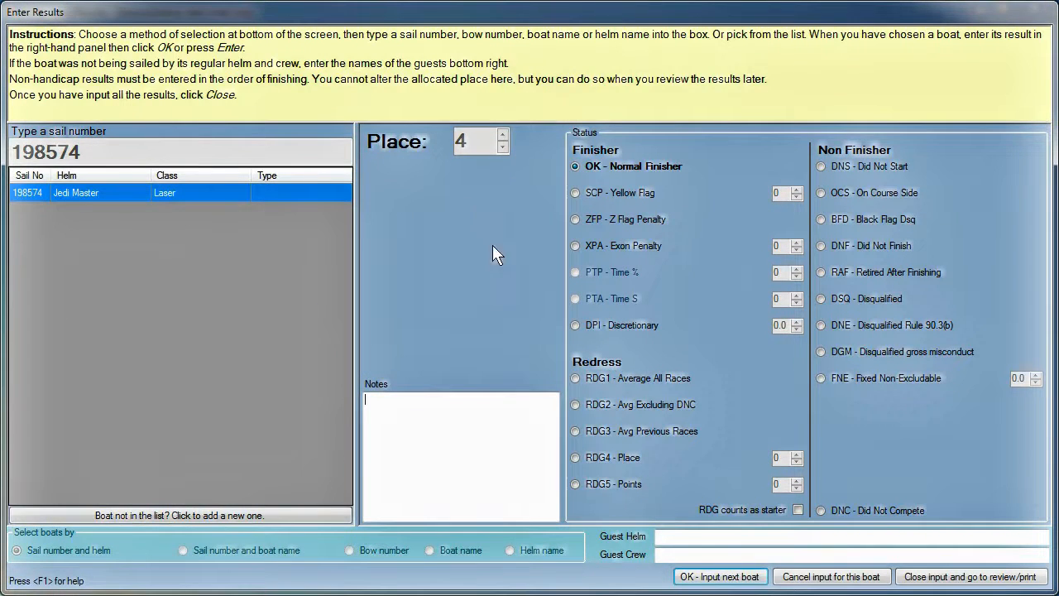
pyautogui.click(718, 577)
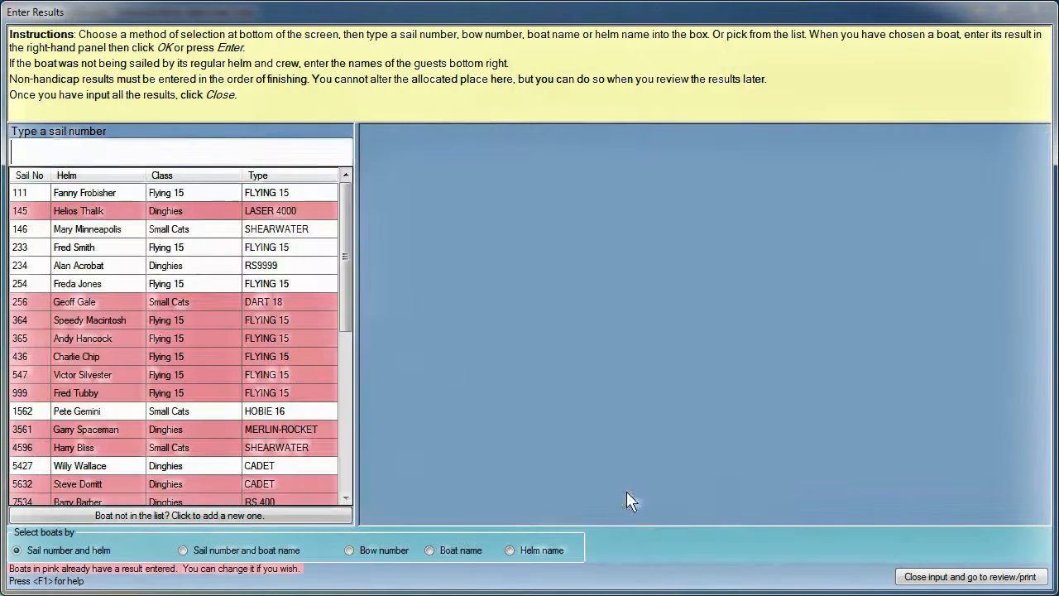
# Step: Record boat 197564 as DNF (Did Not Finish)
pyautogui.click(135, 146)
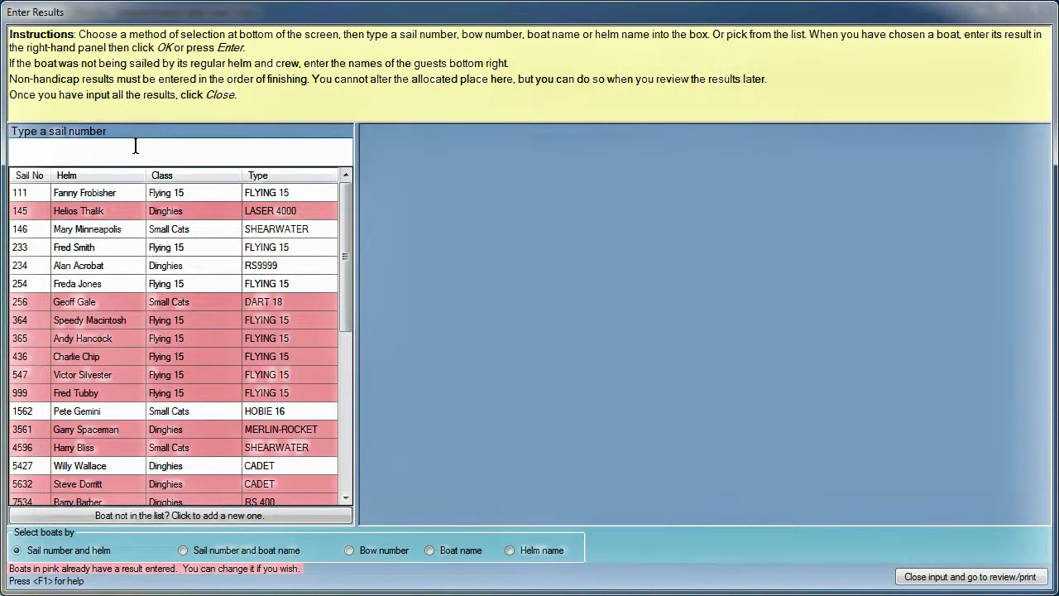
pyautogui.write('197')
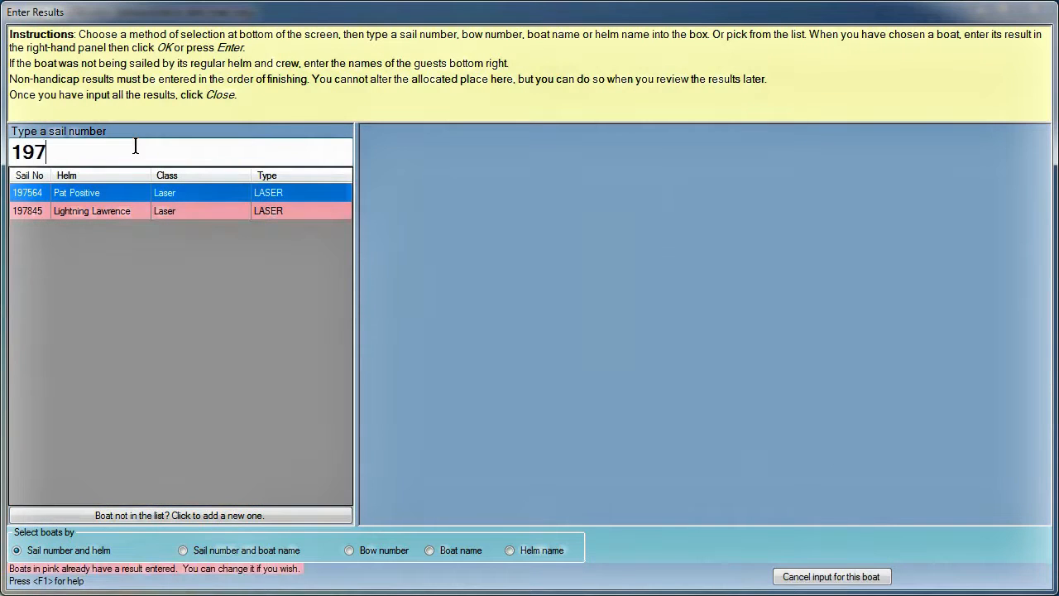
pyautogui.write('564')
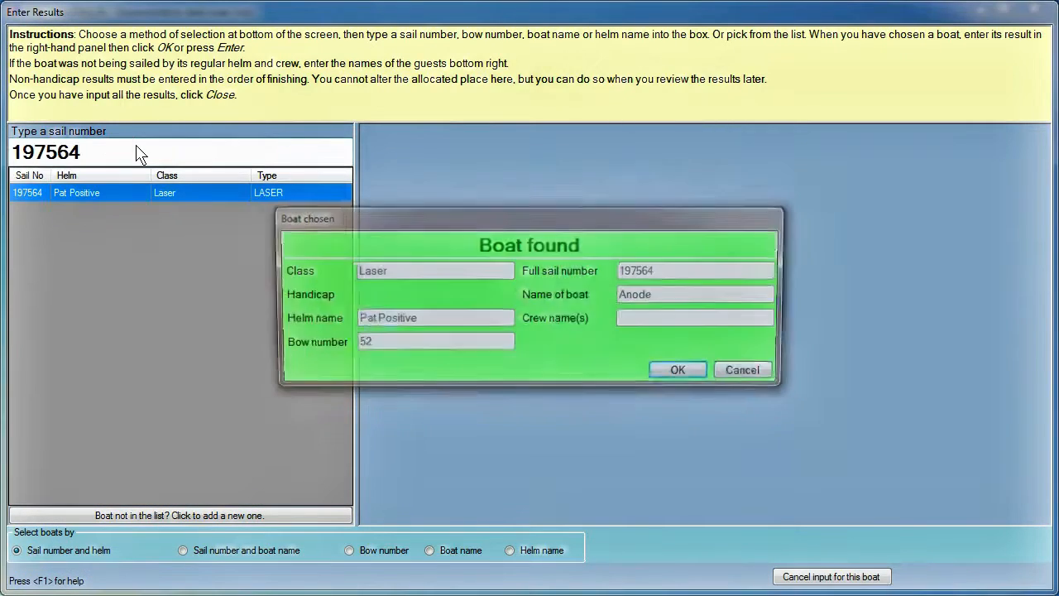
pyautogui.press('Return')
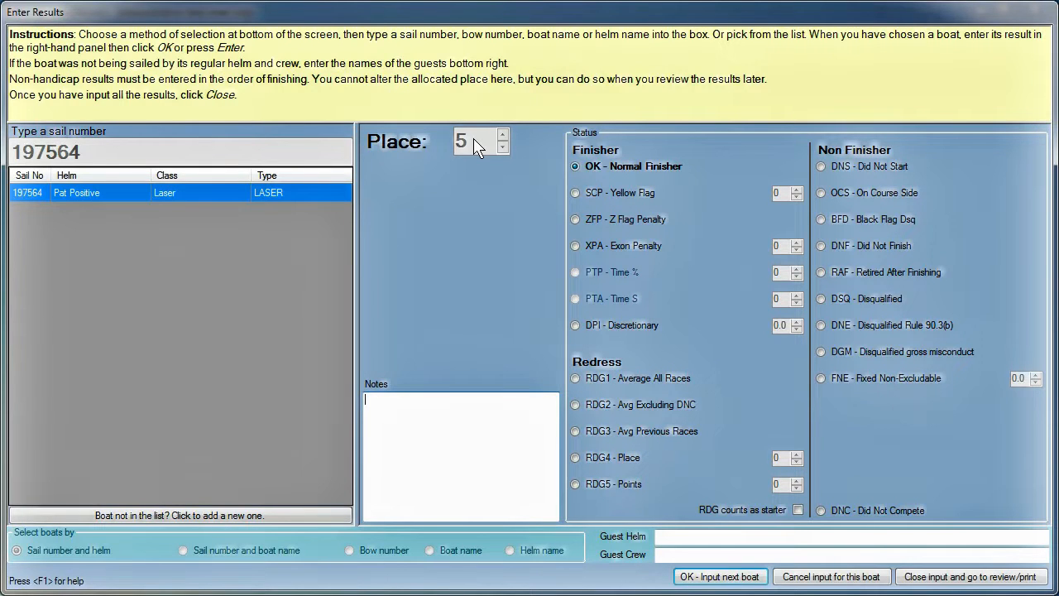
pyautogui.click(822, 246)
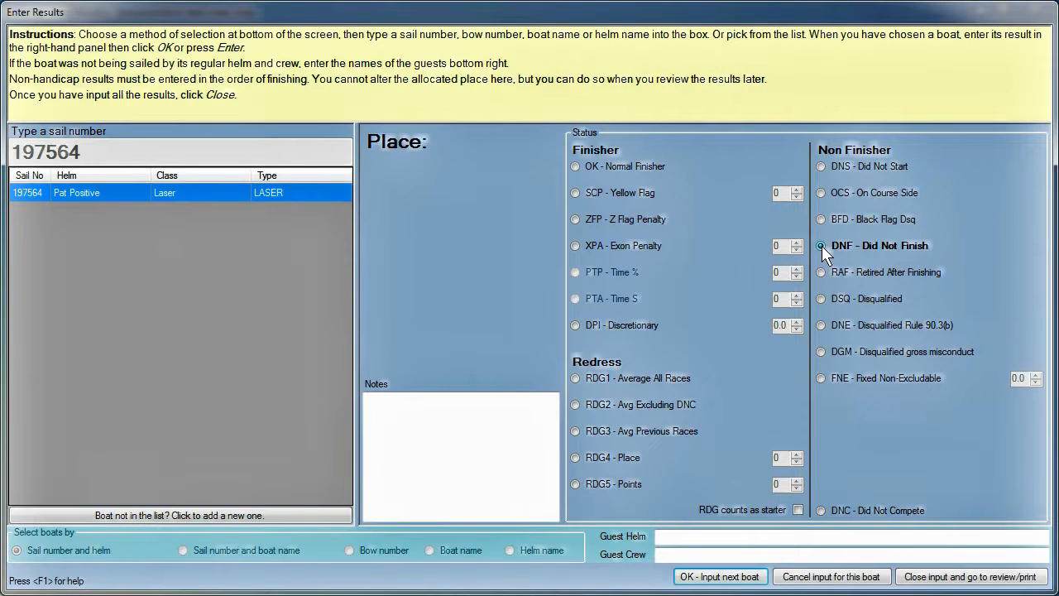
pyautogui.click(720, 577)
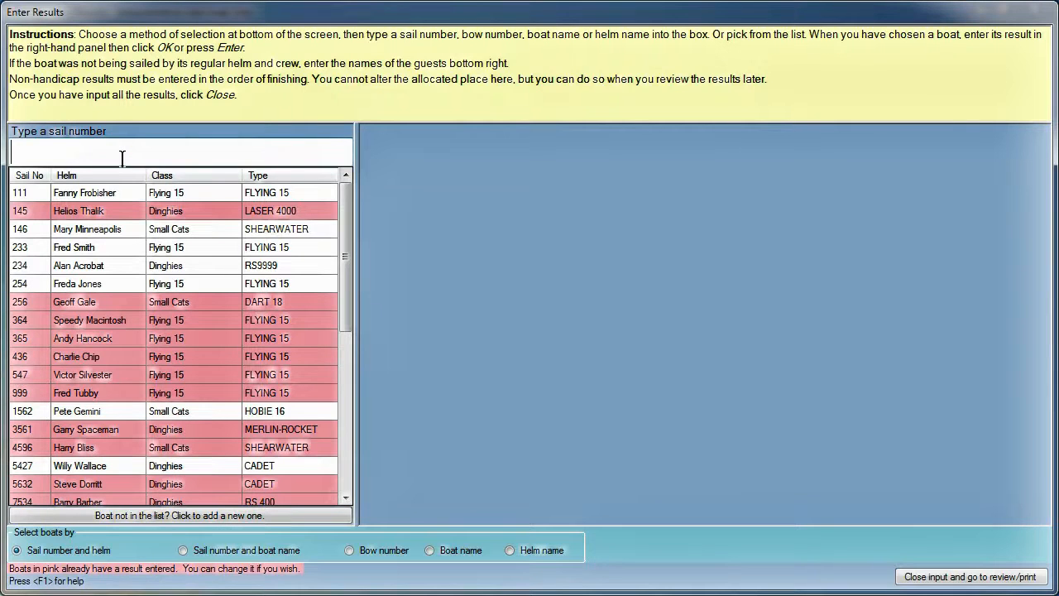
# Step: Record boat 5427 finishing at 20:20:10, then close results input and return to the race list
pyautogui.write('5427')
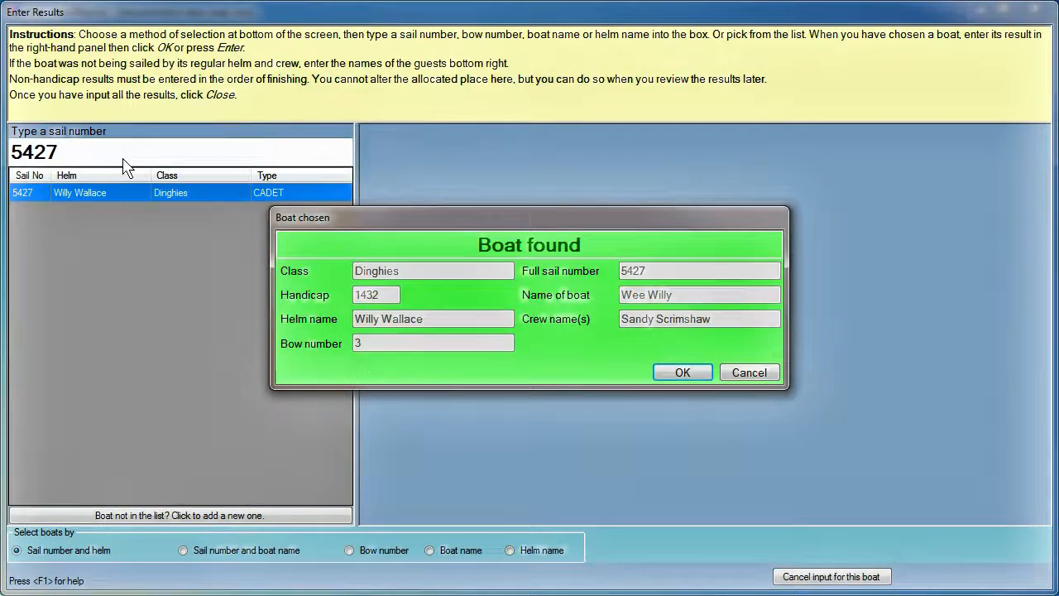
pyautogui.press('Return')
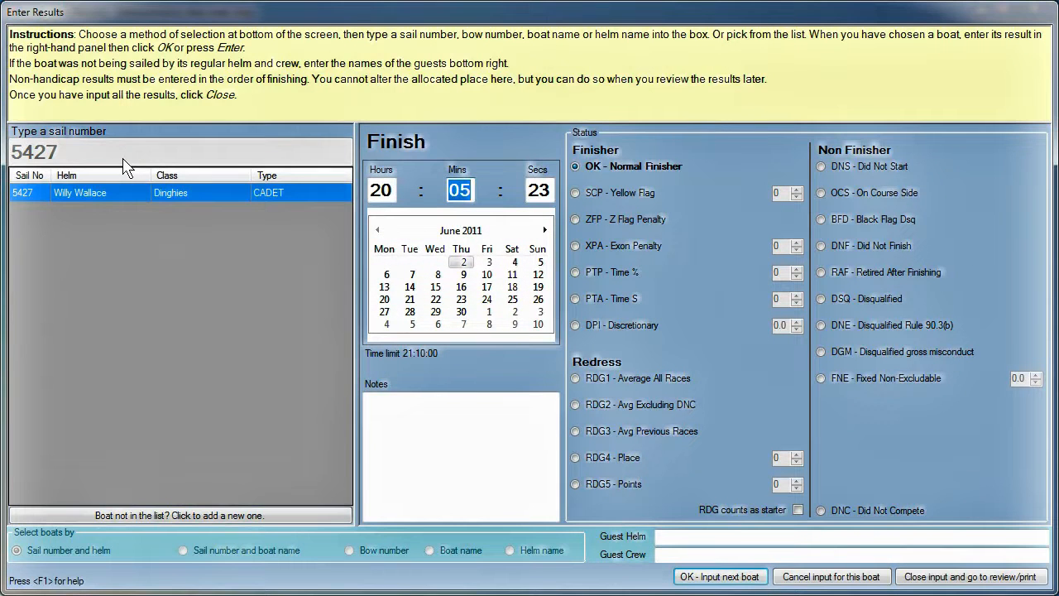
pyautogui.write('20 : ')
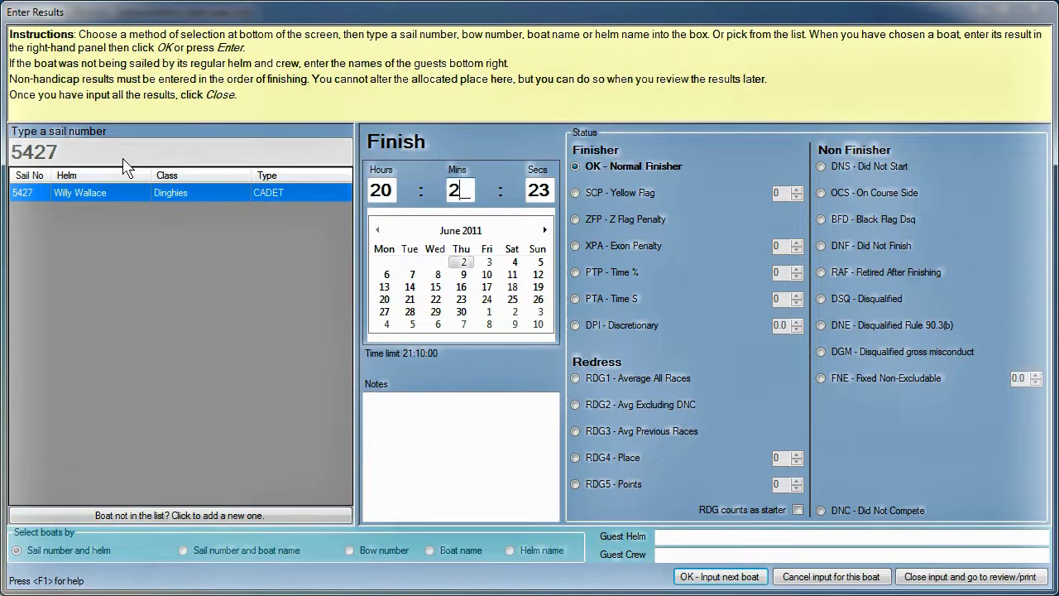
pyautogui.write('10')
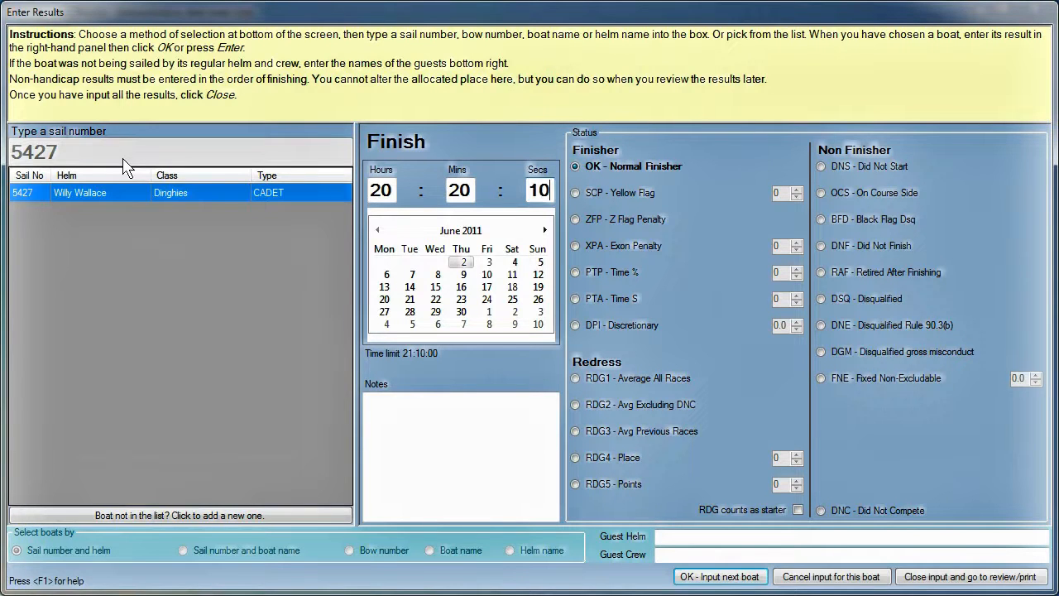
pyautogui.click(701, 577)
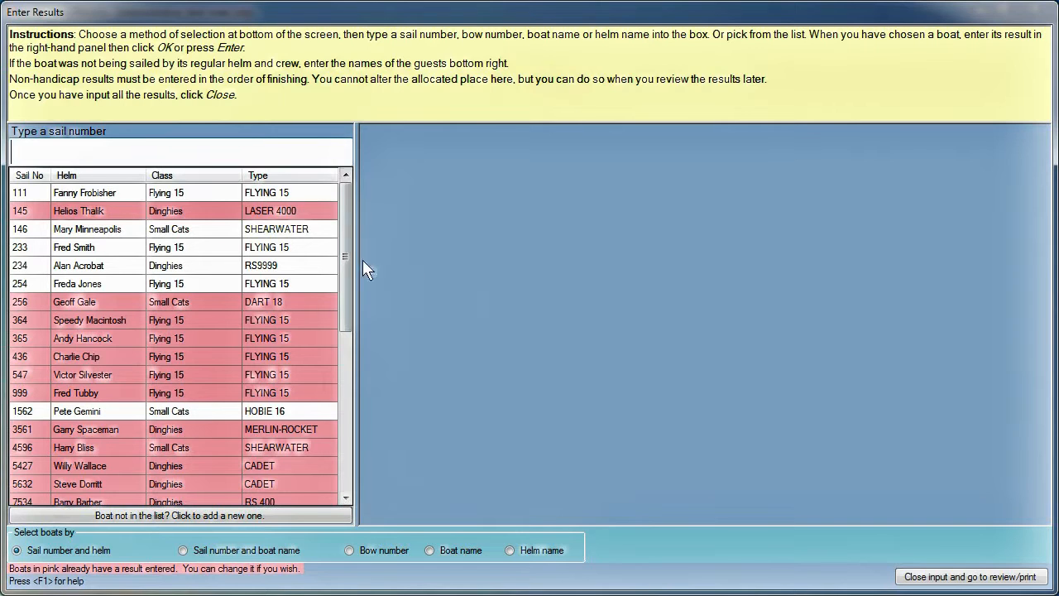
pyautogui.moveTo(344, 257); pyautogui.dragTo(375, 244)
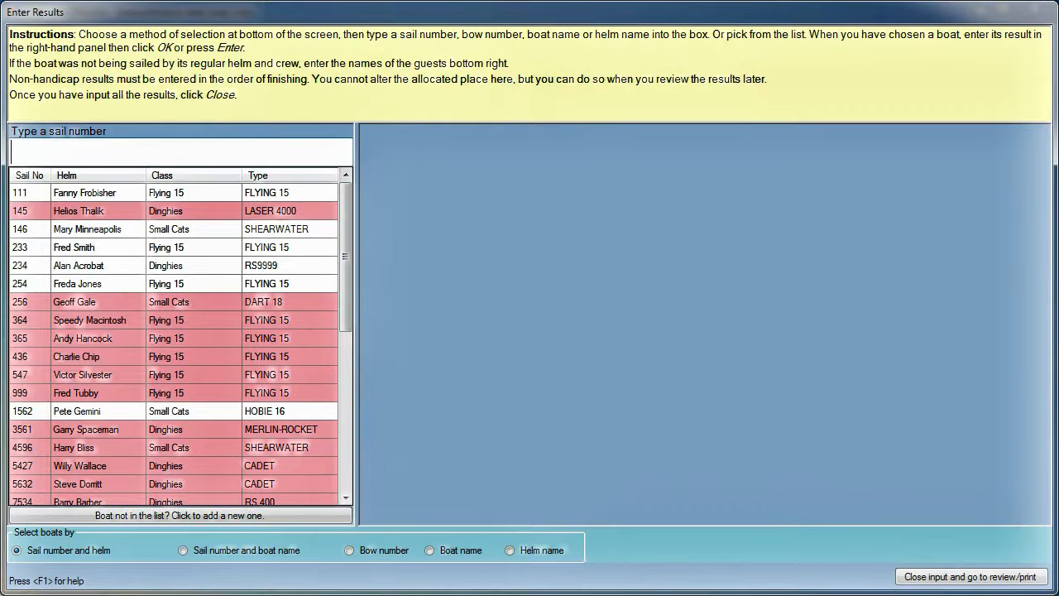
pyautogui.click(993, 579)
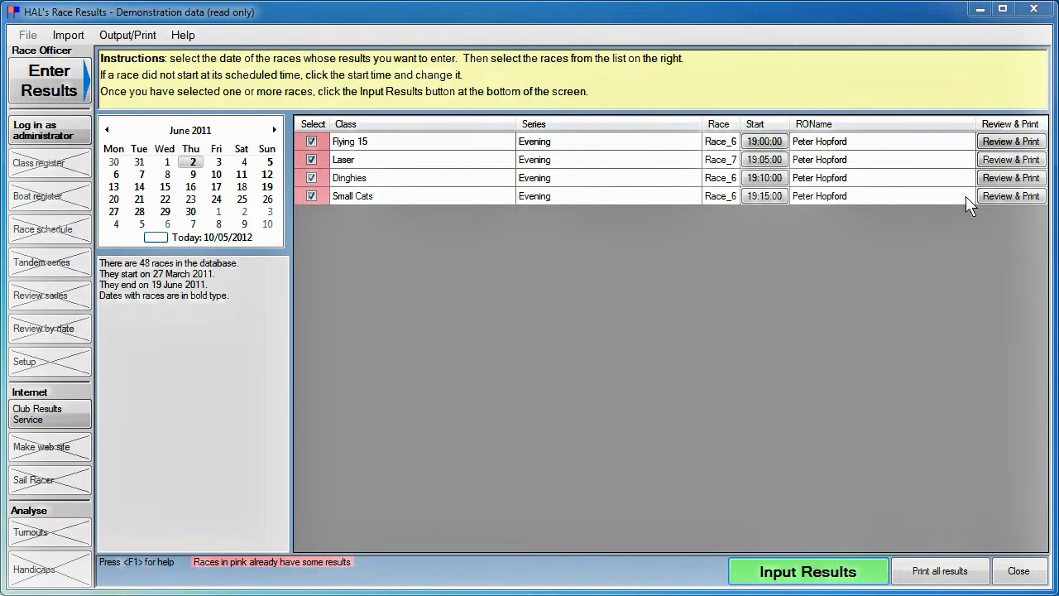
pyautogui.click(1004, 159)
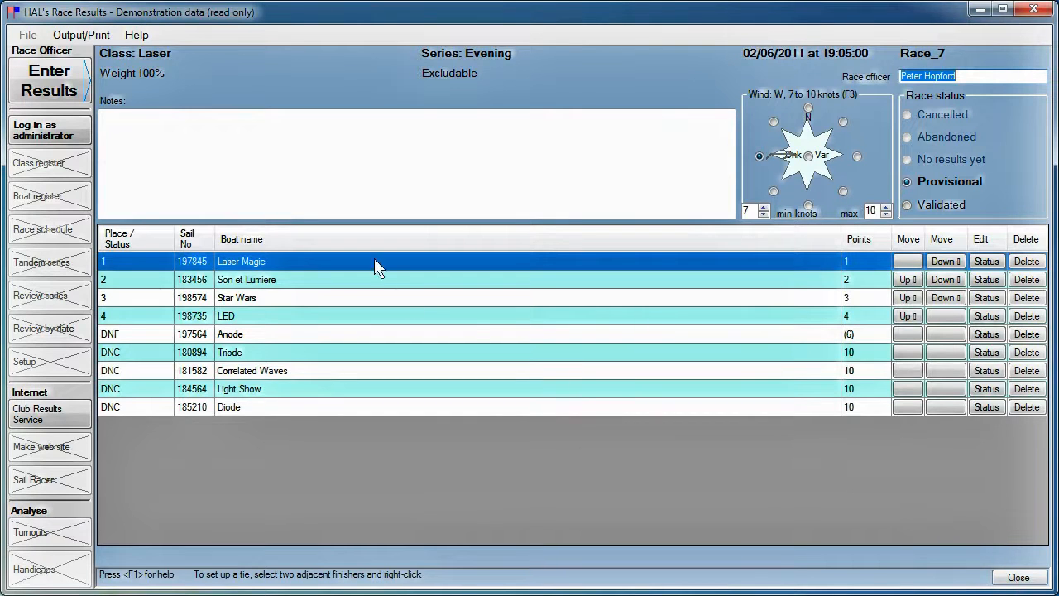
pyautogui.click(86, 37)
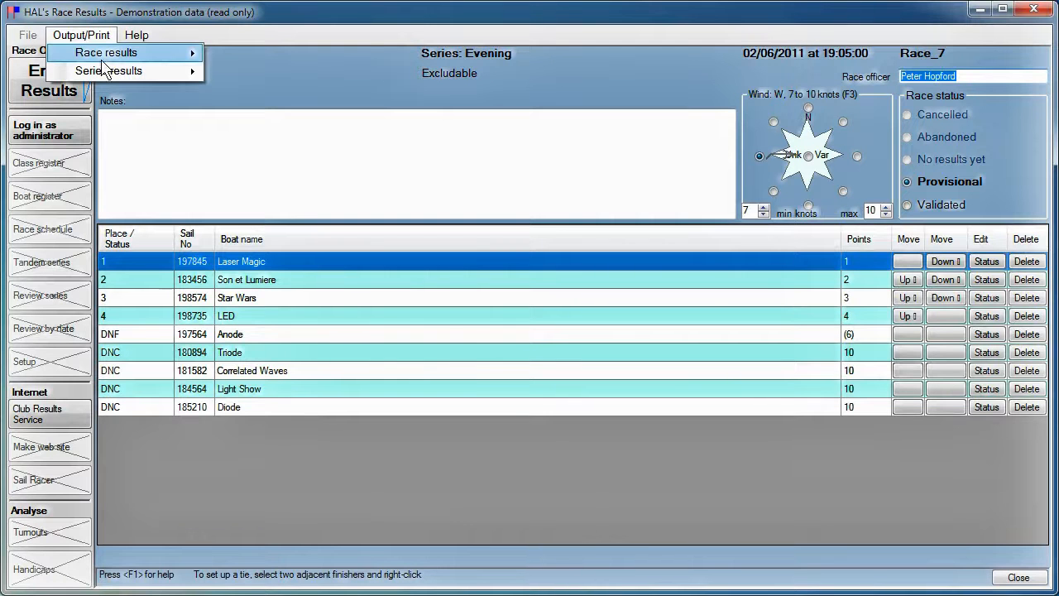
pyautogui.moveTo(93, 61)
pyautogui.click(261, 55)
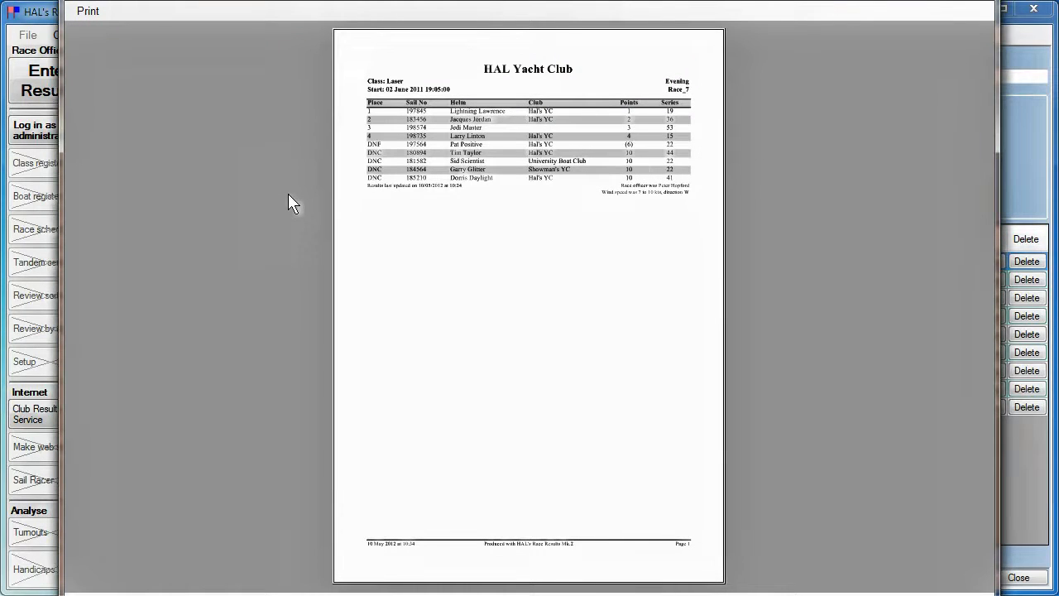
pyautogui.click(89, 12)
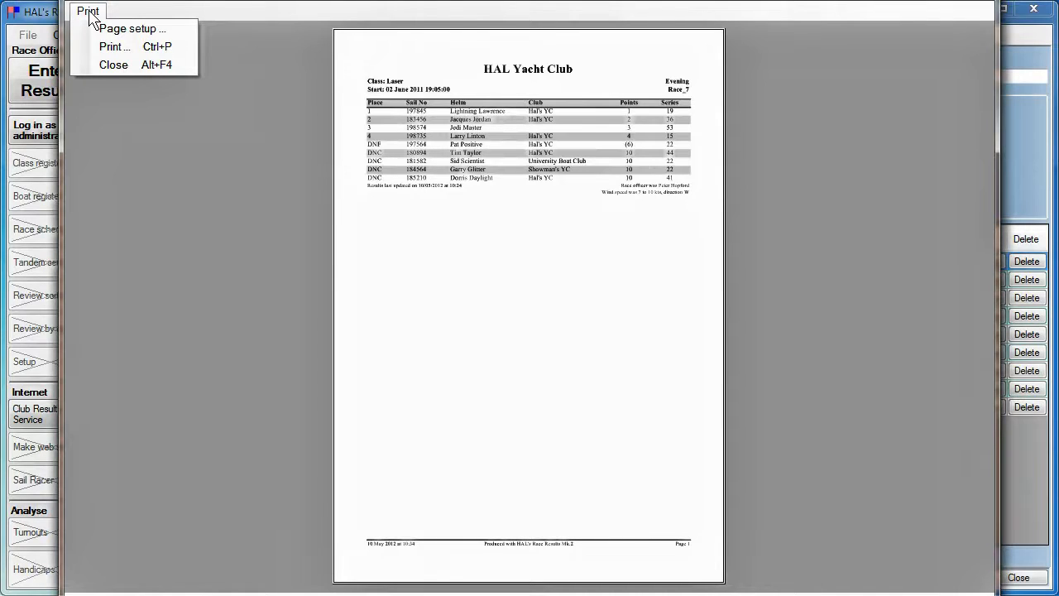
pyautogui.click(109, 65)
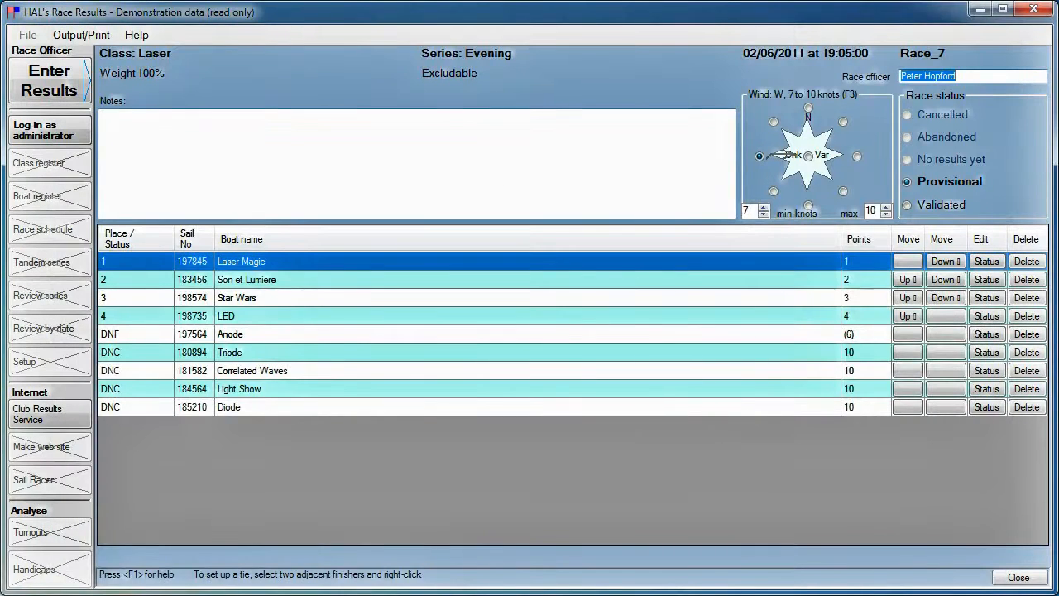
pyautogui.click(1018, 576)
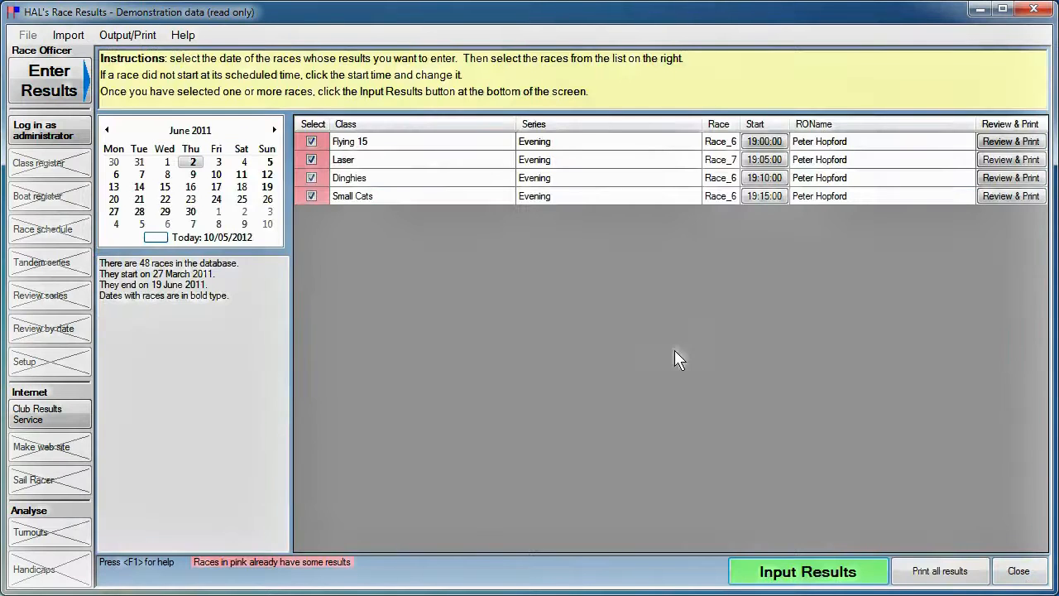
# Step: Open the Dinghies Race_6 results and preview its printed race results
pyautogui.click(1010, 177)
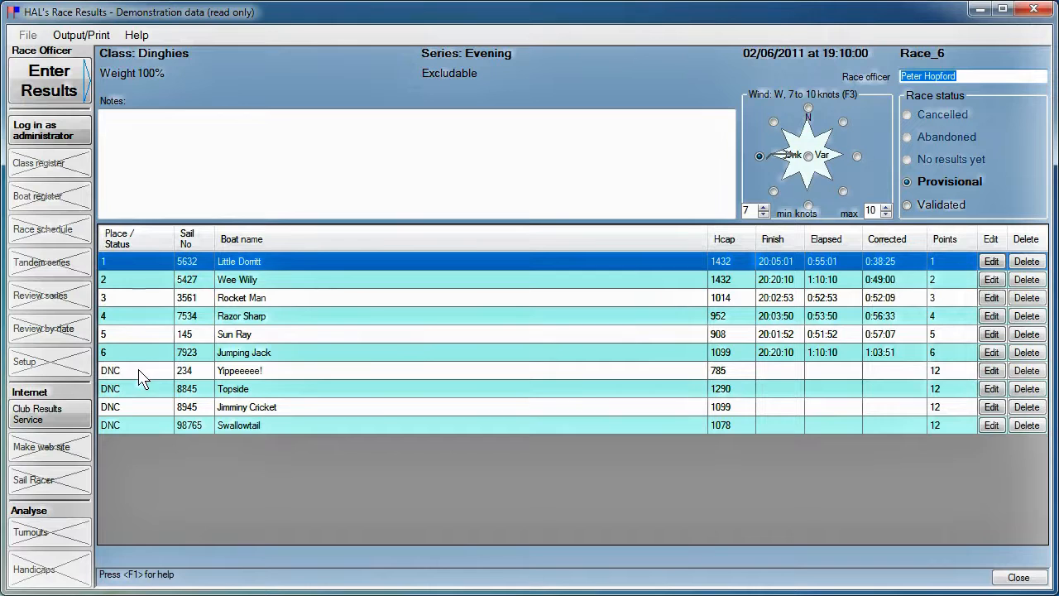
pyautogui.click(78, 37)
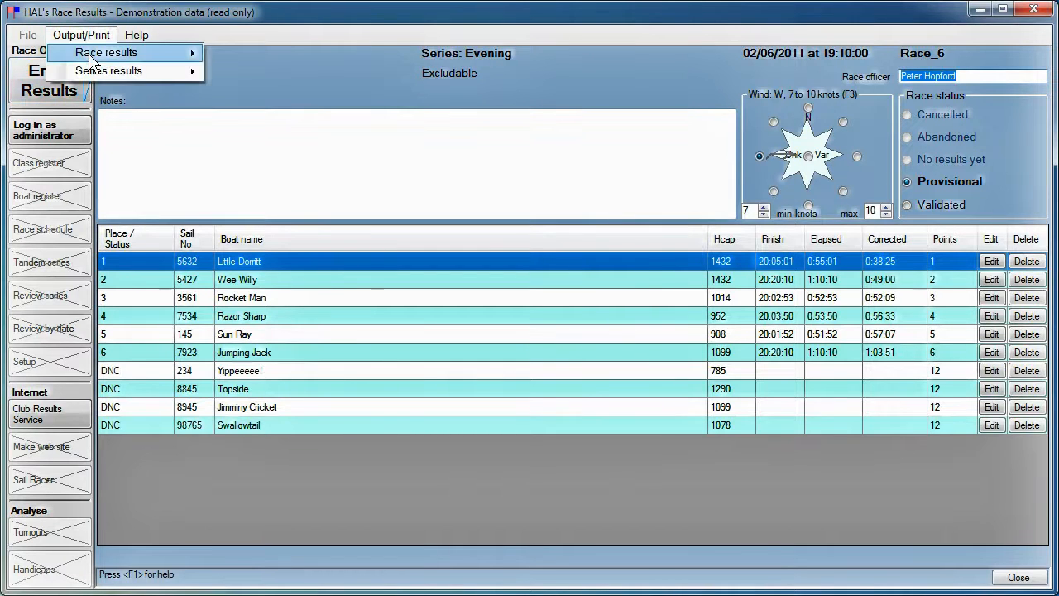
pyautogui.moveTo(95, 53)
pyautogui.click(241, 56)
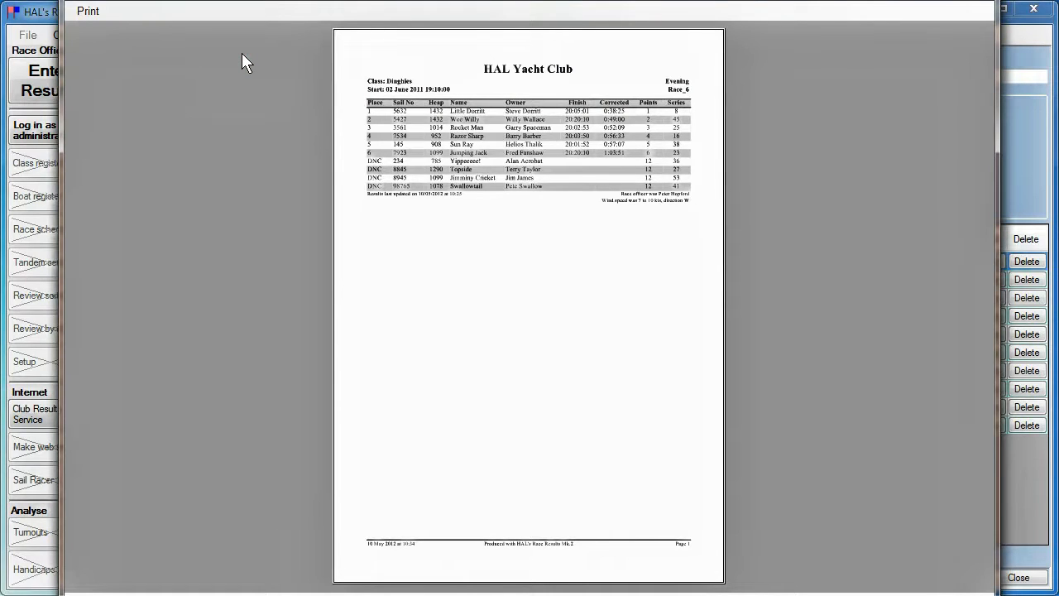
pyautogui.click(88, 12)
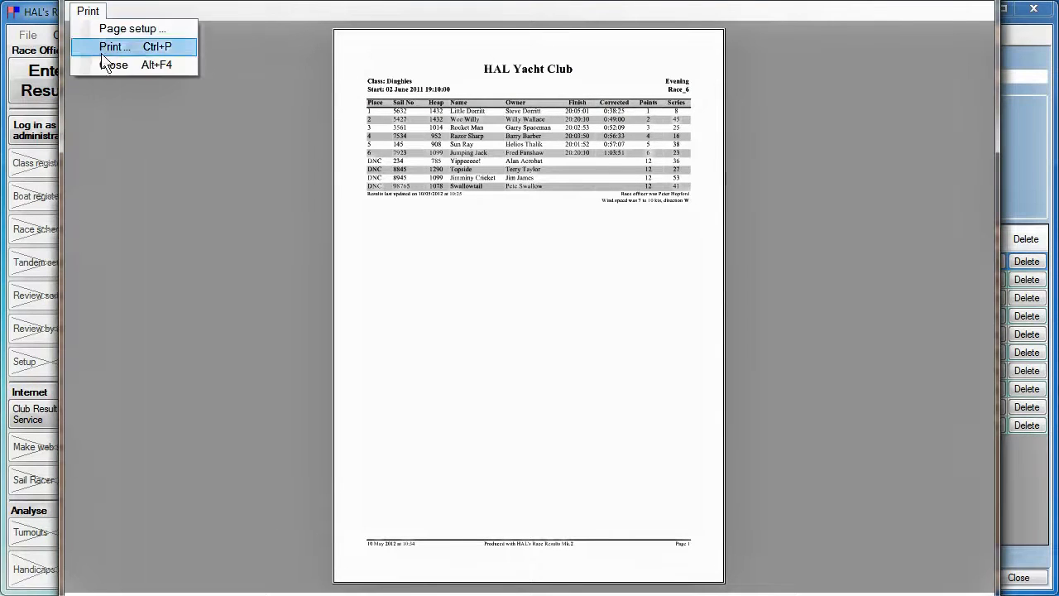
pyautogui.click(108, 65)
# Step: Preview the printed Evening series results for the Dinghies
pyautogui.click(98, 40)
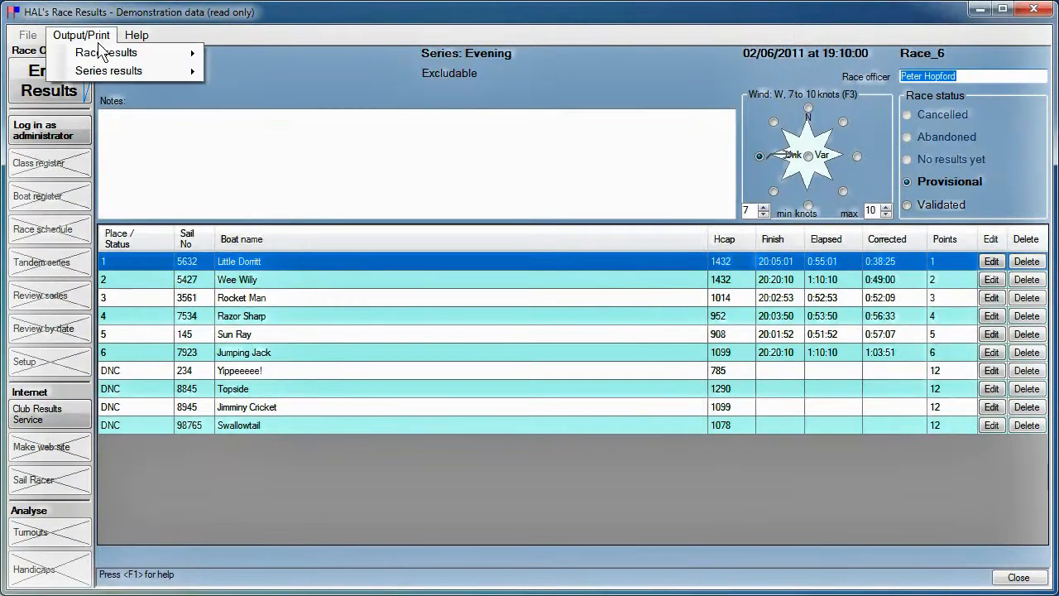
pyautogui.moveTo(108, 71)
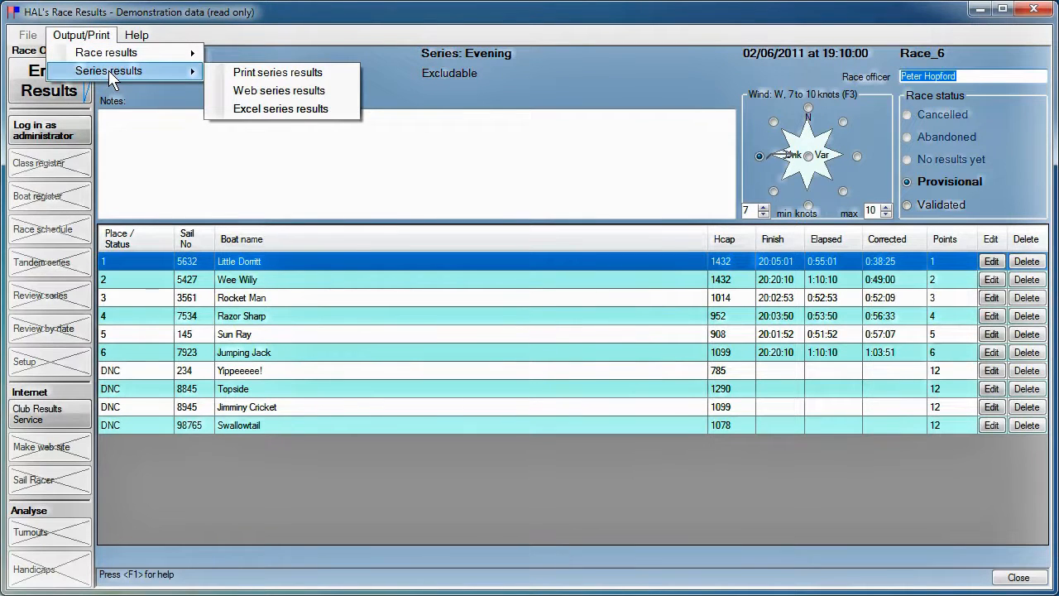
pyautogui.click(264, 72)
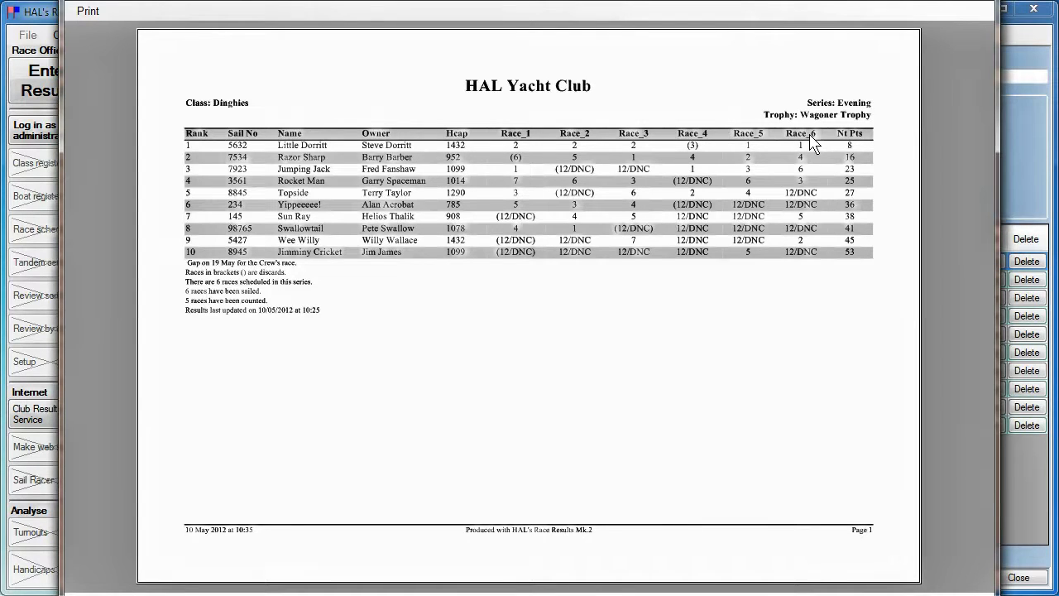
pyautogui.click(87, 11)
pyautogui.press('Escape')
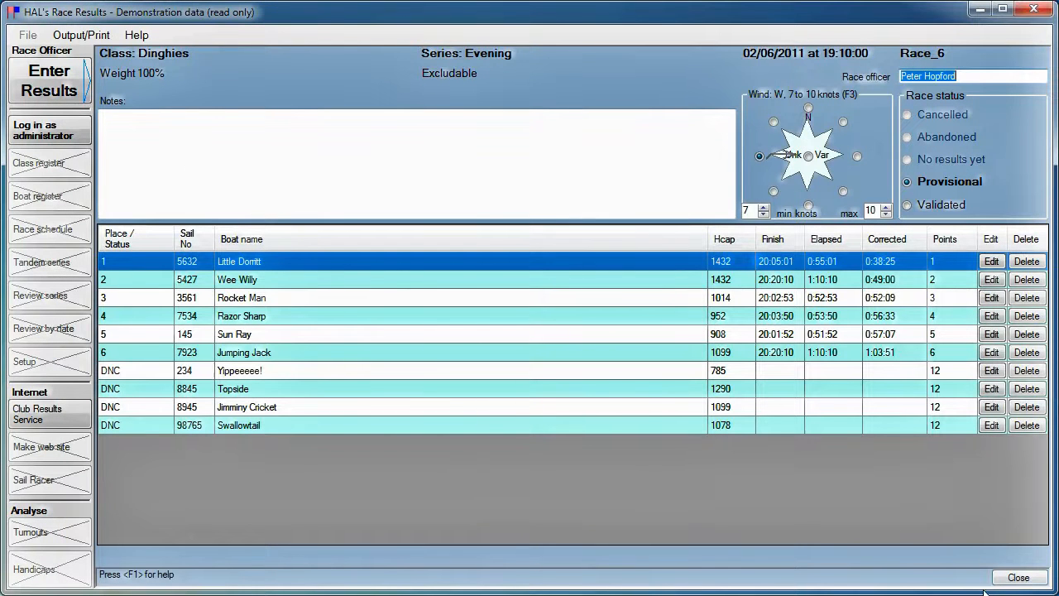
# Step: Upload the out-of-date series to the Club Results Service server and view them online
pyautogui.click(1019, 577)
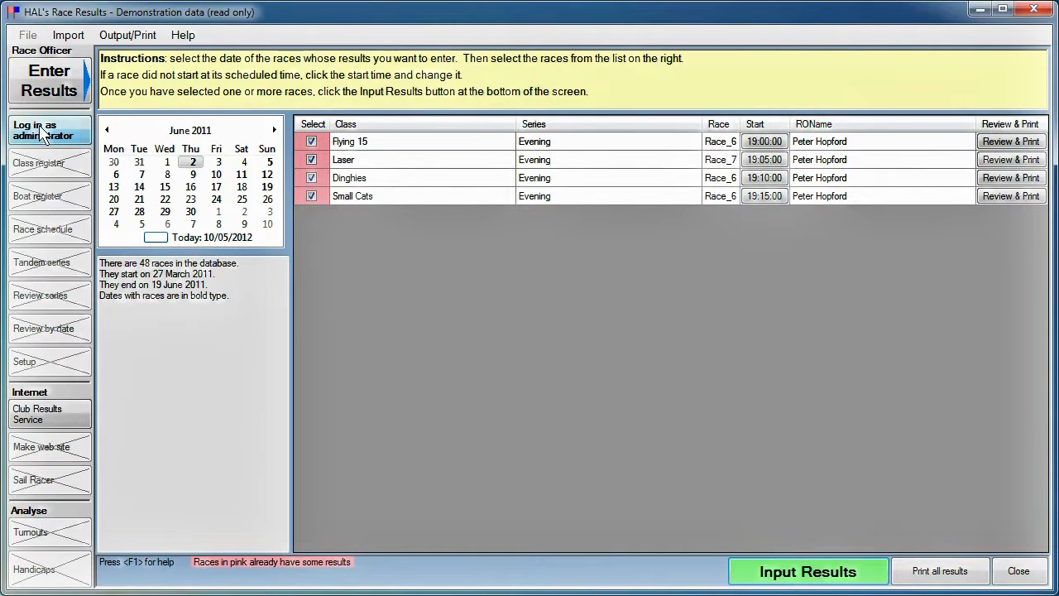
pyautogui.click(35, 410)
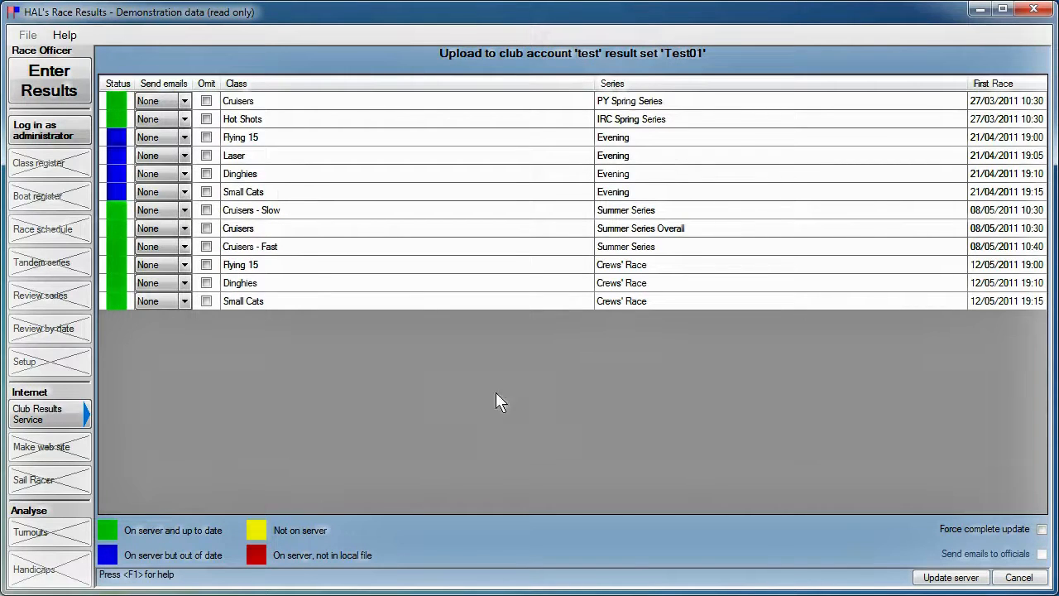
pyautogui.click(952, 577)
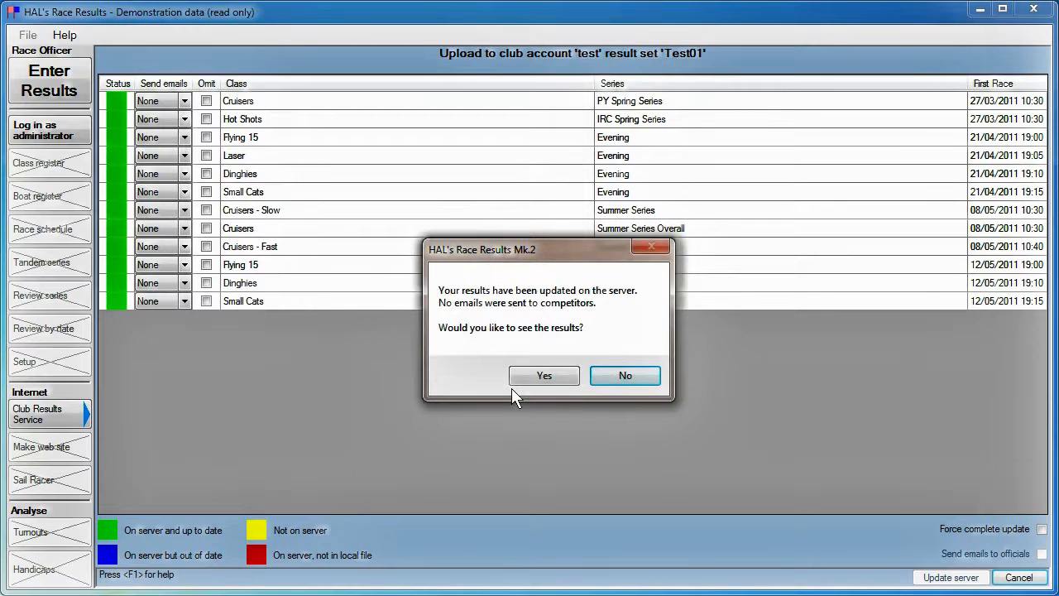
pyautogui.click(544, 378)
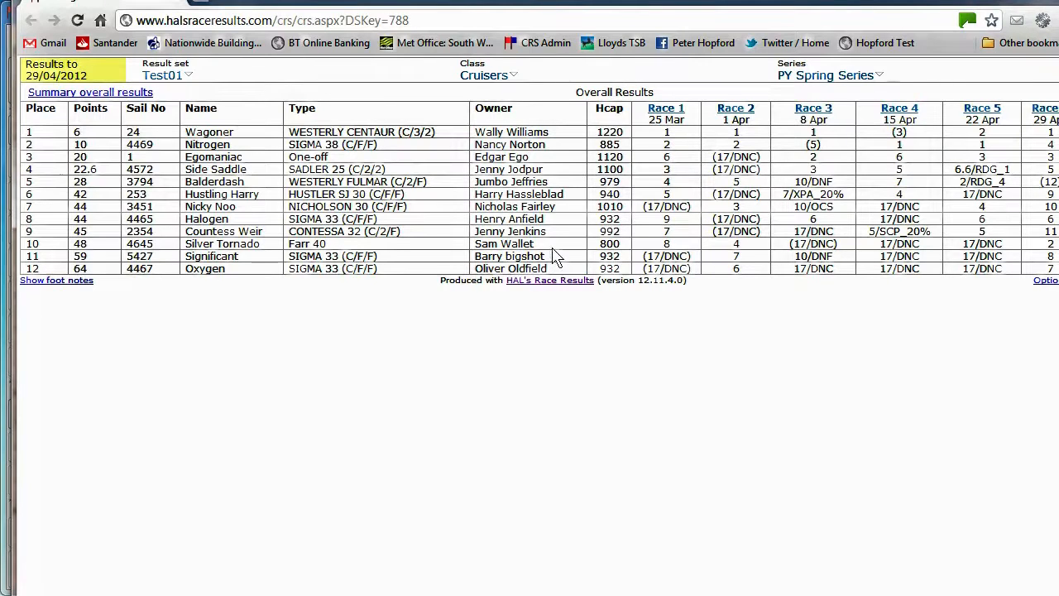
# Step: Filter the online results to the Dinghies class and Evening series, then view Race 6
pyautogui.click(484, 75)
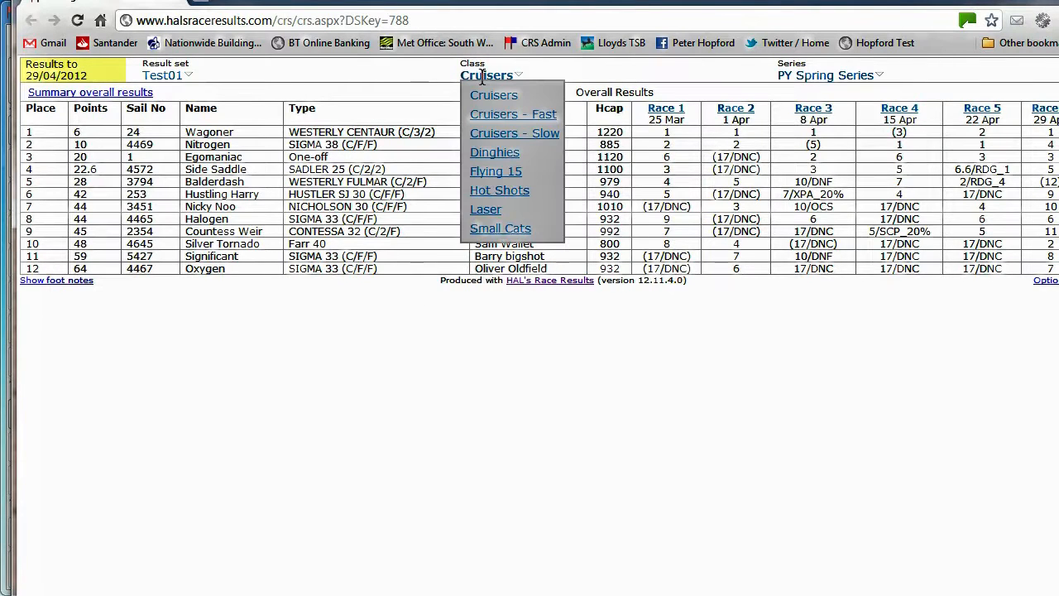
pyautogui.click(485, 152)
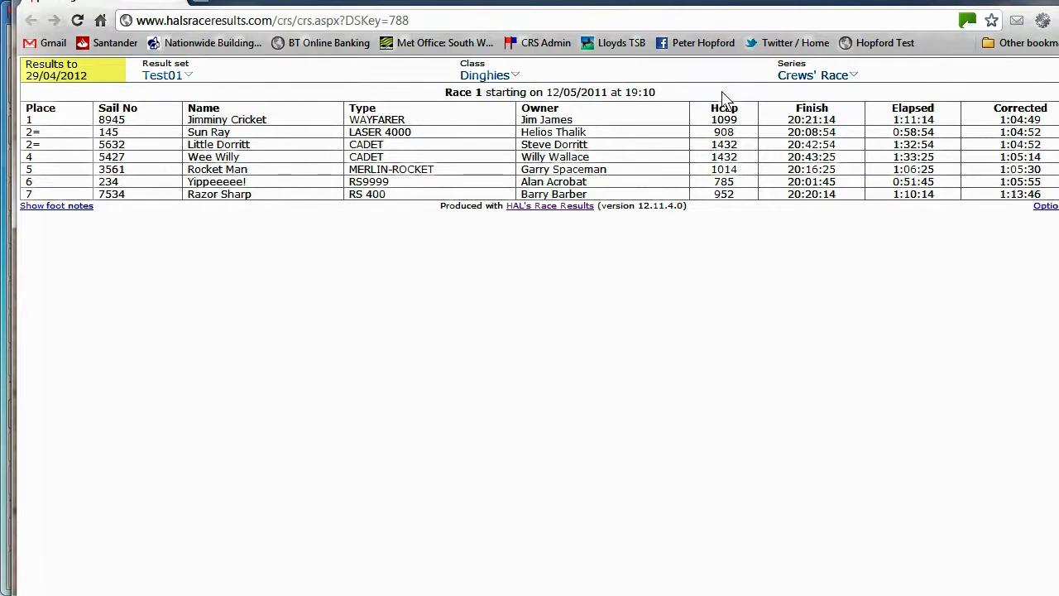
pyautogui.click(795, 75)
pyautogui.click(803, 117)
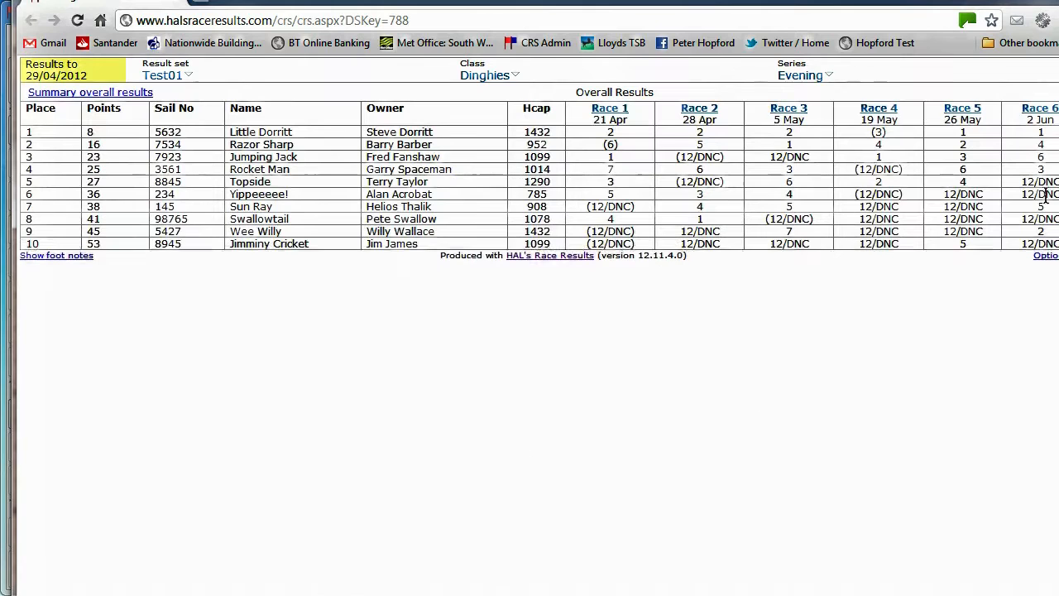
pyautogui.click(1040, 109)
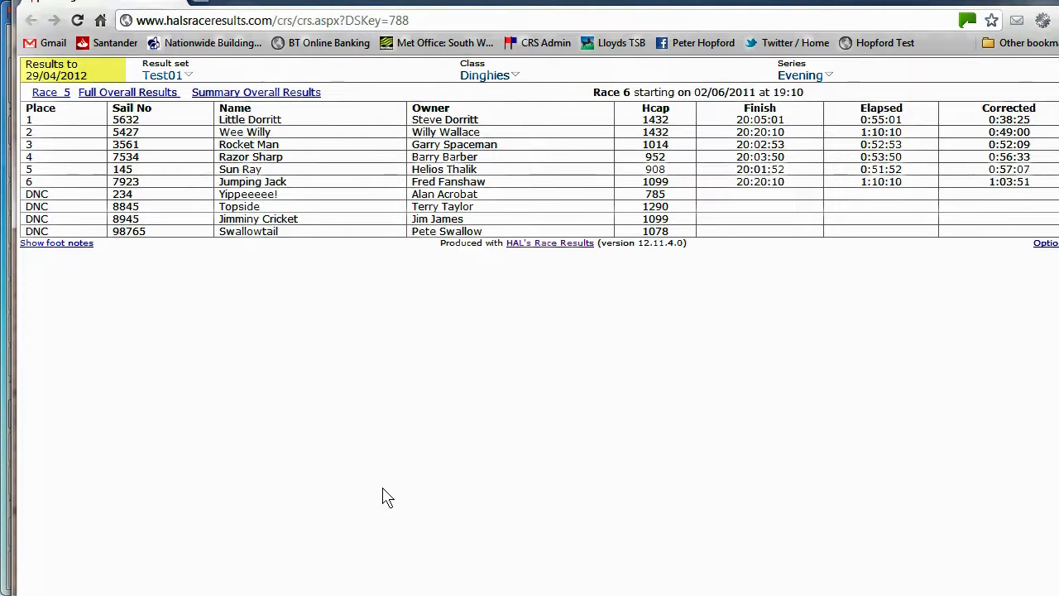